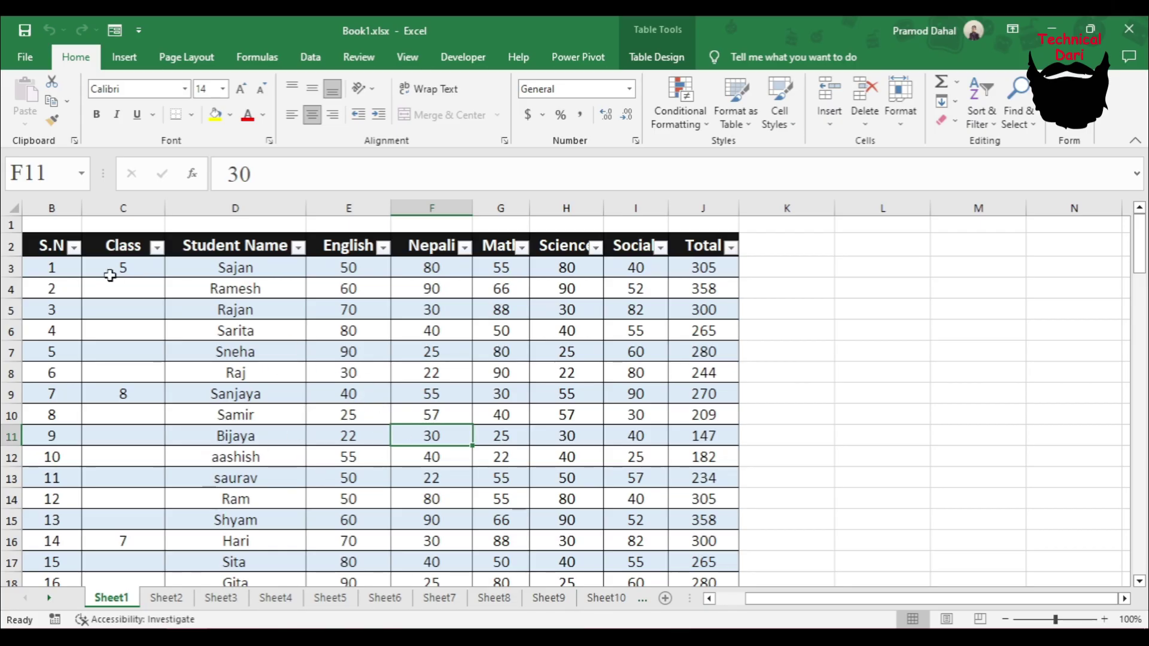
Try selections across the Class, name and subject score columns of the marks table.
{"action": "left_click_drag", "start_coordinate": [42, 245], "coordinate": [651, 489]}
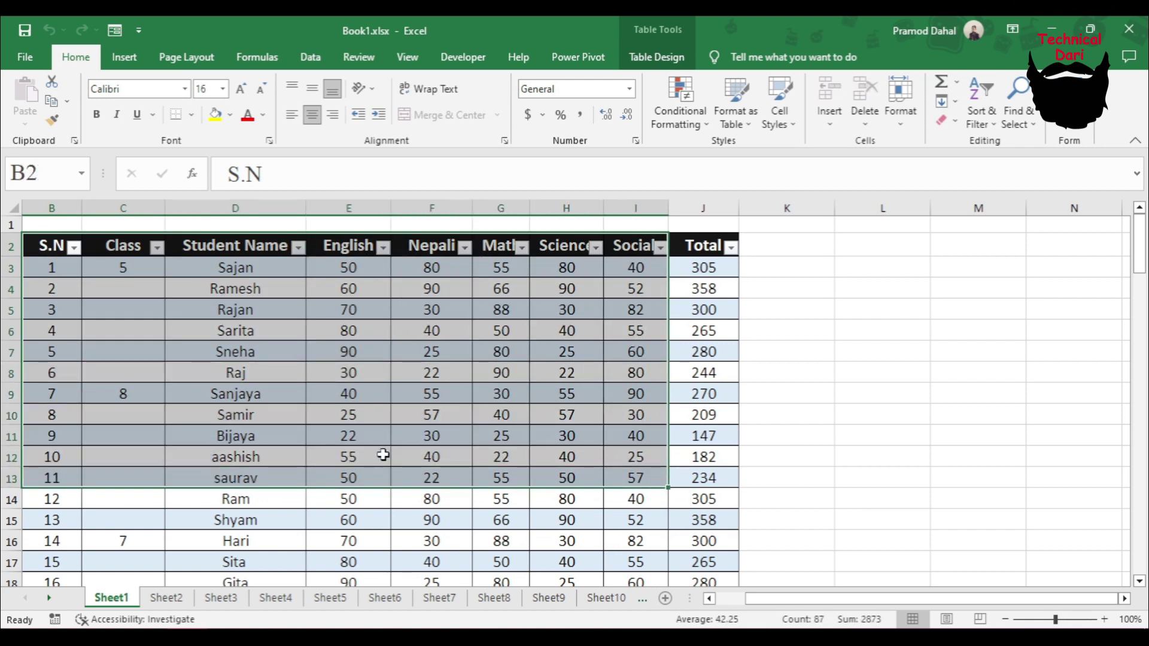
{"action": "left_click", "coordinate": [383, 455]}
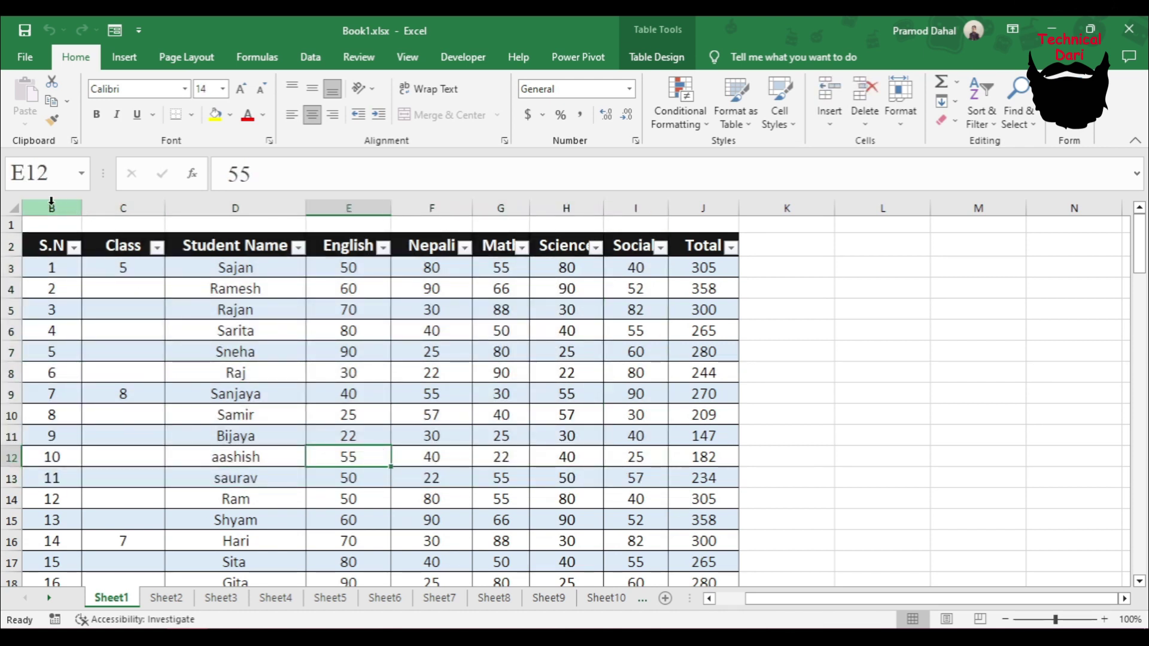
{"action": "left_click", "coordinate": [52, 207]}
{"action": "left_click", "coordinate": [136, 206]}
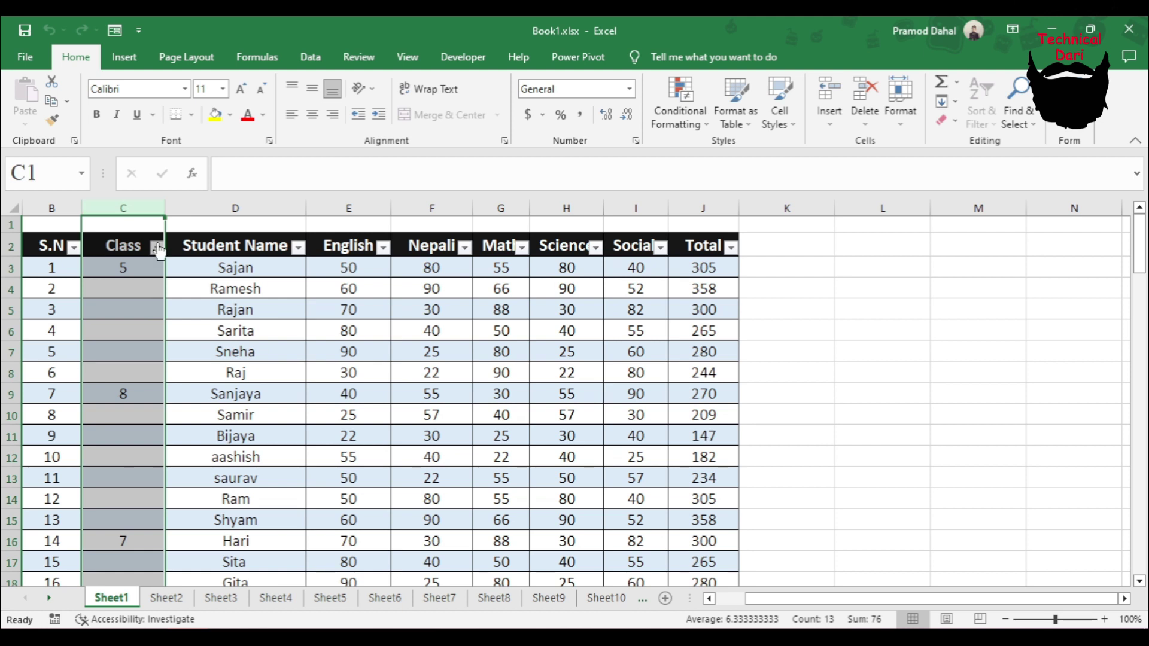
{"action": "left_click", "coordinate": [235, 208]}
{"action": "left_click", "coordinate": [251, 268]}
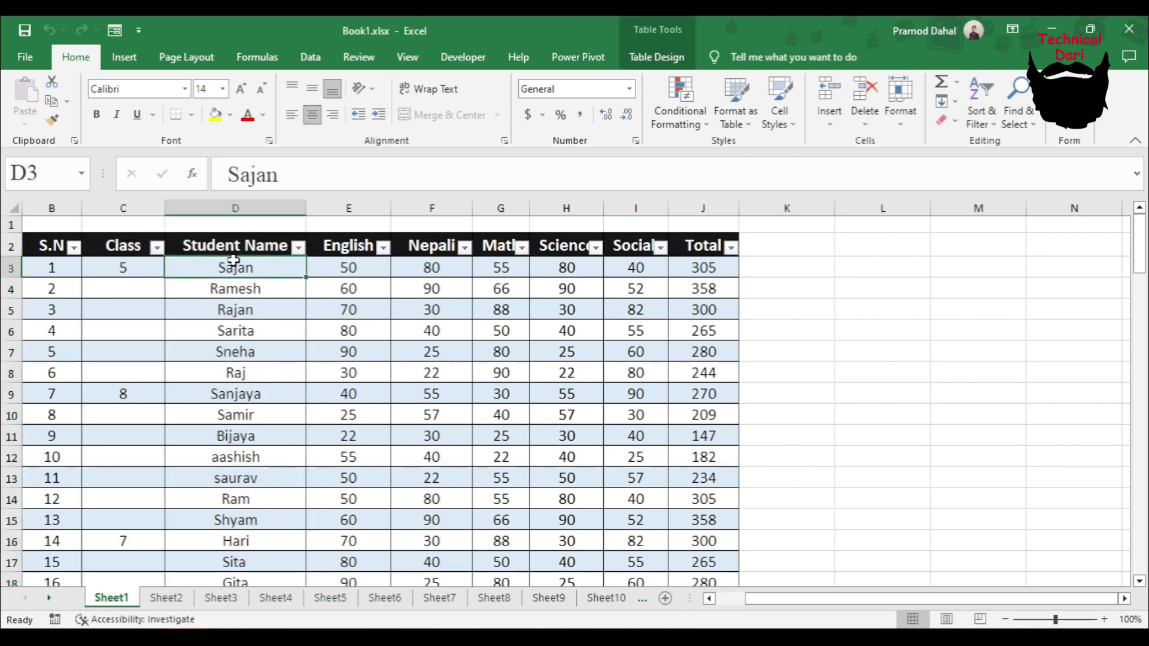
{"action": "left_click_drag", "start_coordinate": [233, 263], "coordinate": [235, 520]}
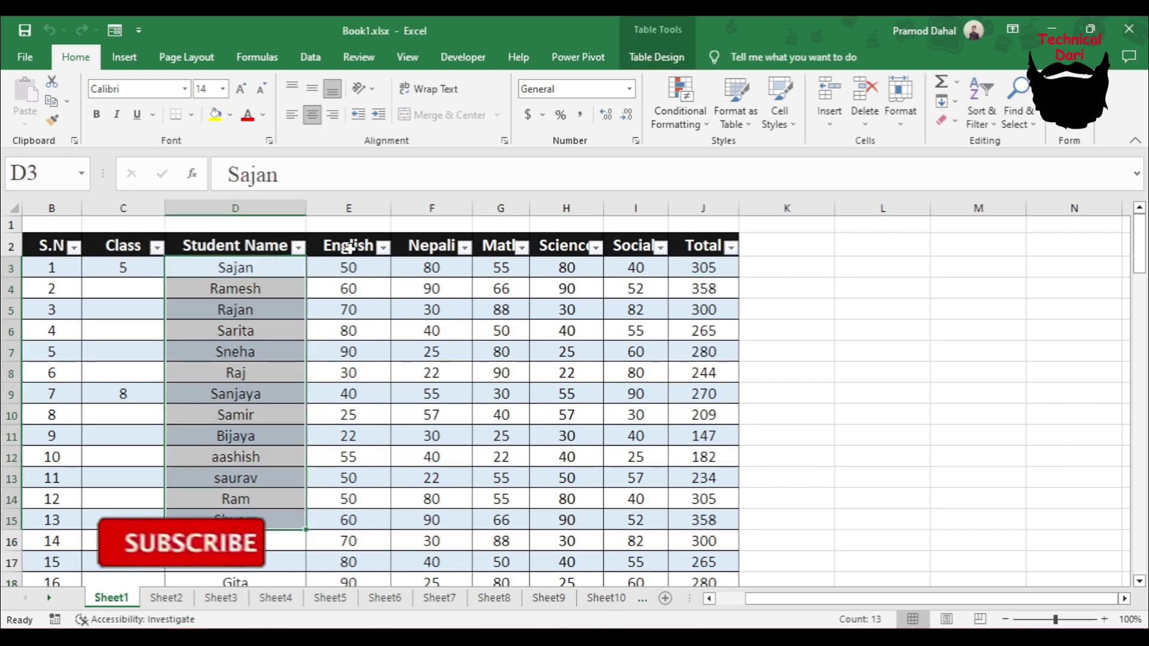
{"action": "left_click_drag", "start_coordinate": [349, 246], "coordinate": [464, 250]}
{"action": "mouse_move", "coordinate": [359, 267]}
{"action": "left_mouse_down"}
{"action": "mouse_move", "coordinate": [668, 554]}
{"action": "mouse_move", "coordinate": [577, 457]}
{"action": "left_mouse_up"}
Return to the top of the sheet and reselect a larger block of subject scores.
{"action": "scroll", "coordinate": [577, 456], "scroll_direction": "up", "scroll_amount": 12}
{"action": "scroll", "coordinate": [461, 367], "scroll_direction": "up", "scroll_amount": 6}
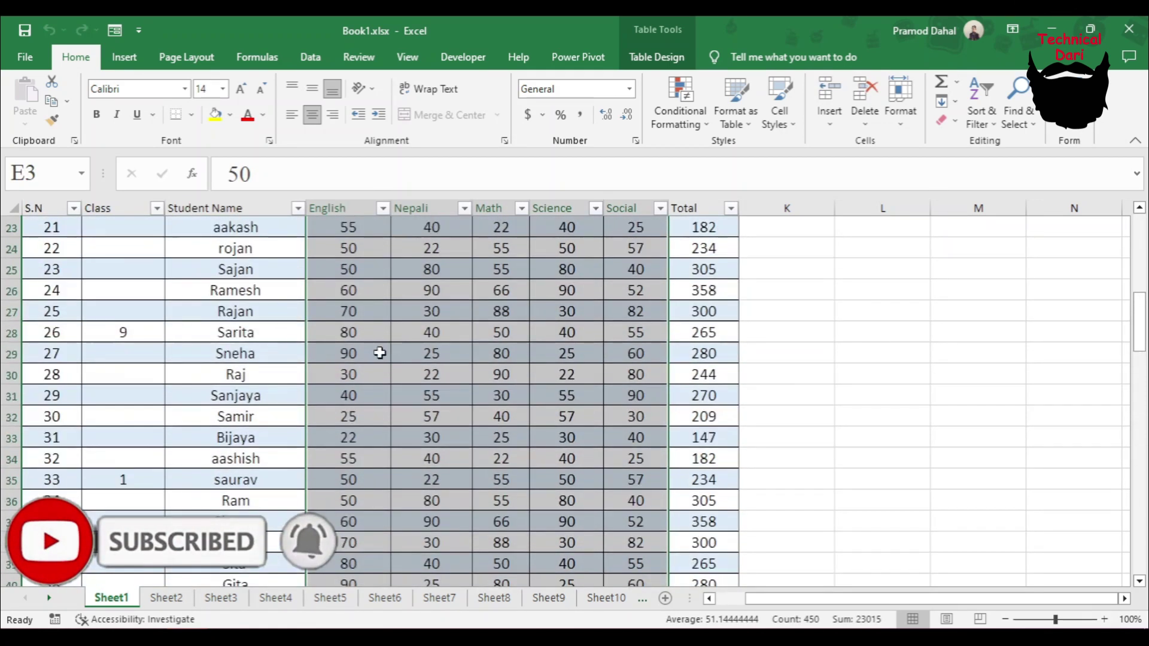
{"action": "scroll", "coordinate": [377, 352], "scroll_direction": "up", "scroll_amount": 7}
{"action": "key", "text": "Right"}
{"action": "key", "text": "Down"}
{"action": "key", "text": "Down"}
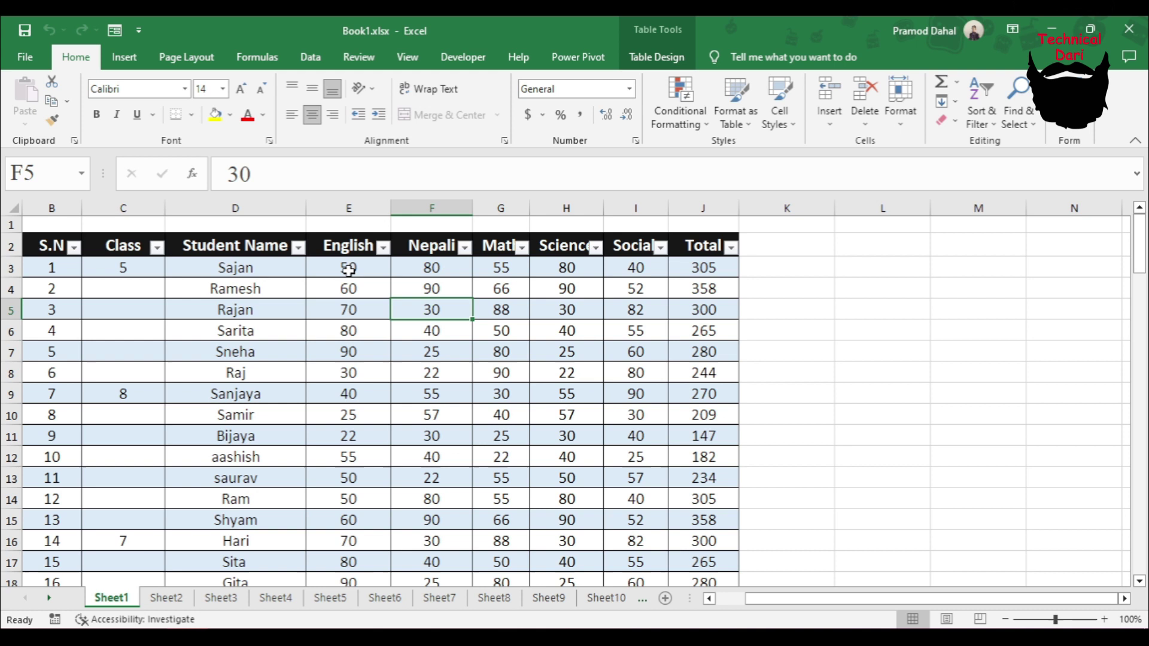
{"action": "mouse_move", "coordinate": [348, 269]}
{"action": "left_mouse_down"}
{"action": "mouse_move", "coordinate": [643, 575]}
{"action": "mouse_move", "coordinate": [654, 543]}
{"action": "left_mouse_up"}
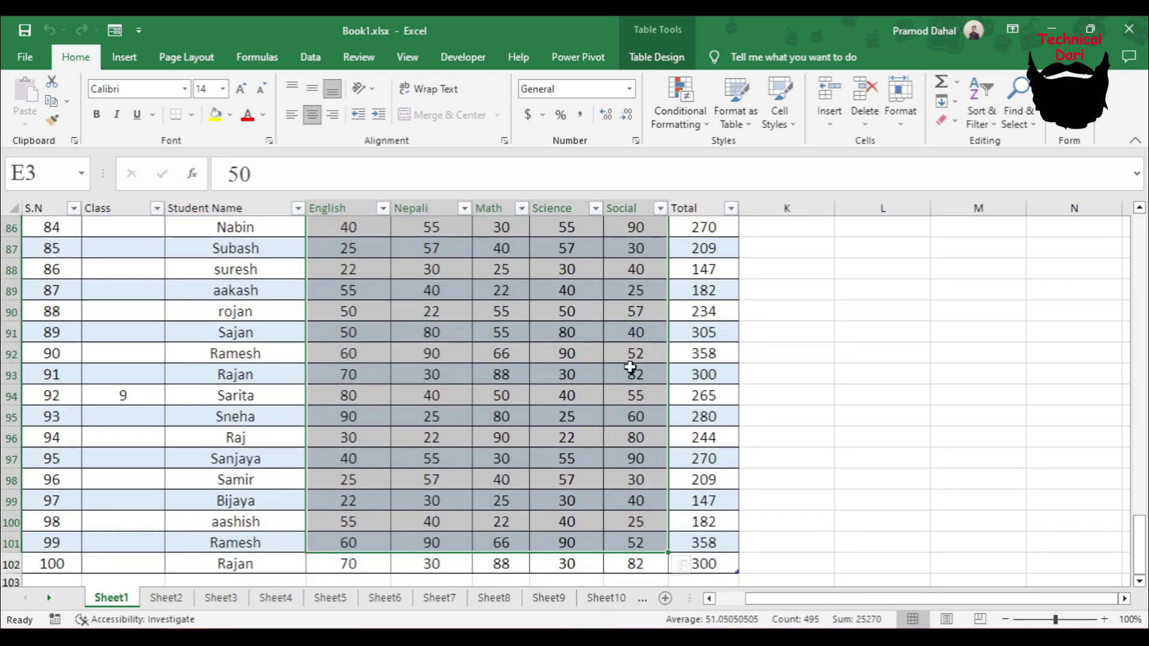
Select the first fifteen students' subject scores from E3, then deselect them.
{"action": "scroll", "coordinate": [631, 367], "scroll_direction": "up", "scroll_amount": 7}
{"action": "scroll", "coordinate": [479, 378], "scroll_direction": "up", "scroll_amount": 6}
{"action": "scroll", "coordinate": [378, 351], "scroll_direction": "up", "scroll_amount": 5}
{"action": "scroll", "coordinate": [462, 375], "scroll_direction": "up", "scroll_amount": 10}
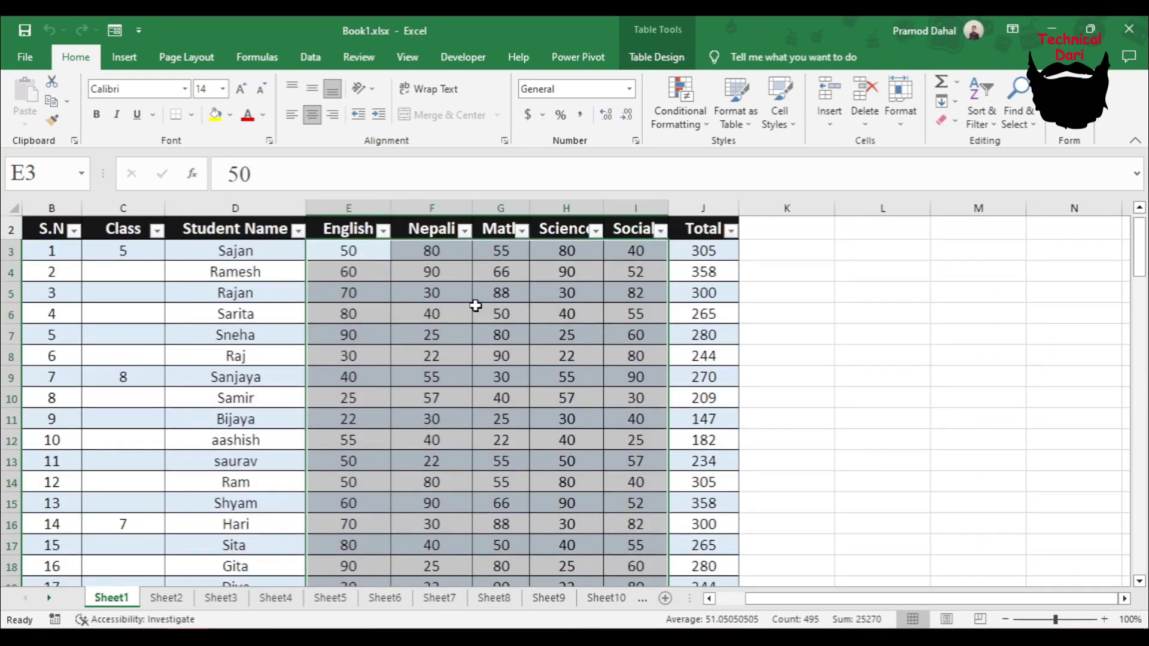
{"action": "left_click_drag", "start_coordinate": [361, 249], "coordinate": [636, 567]}
{"action": "left_click", "coordinate": [361, 251]}
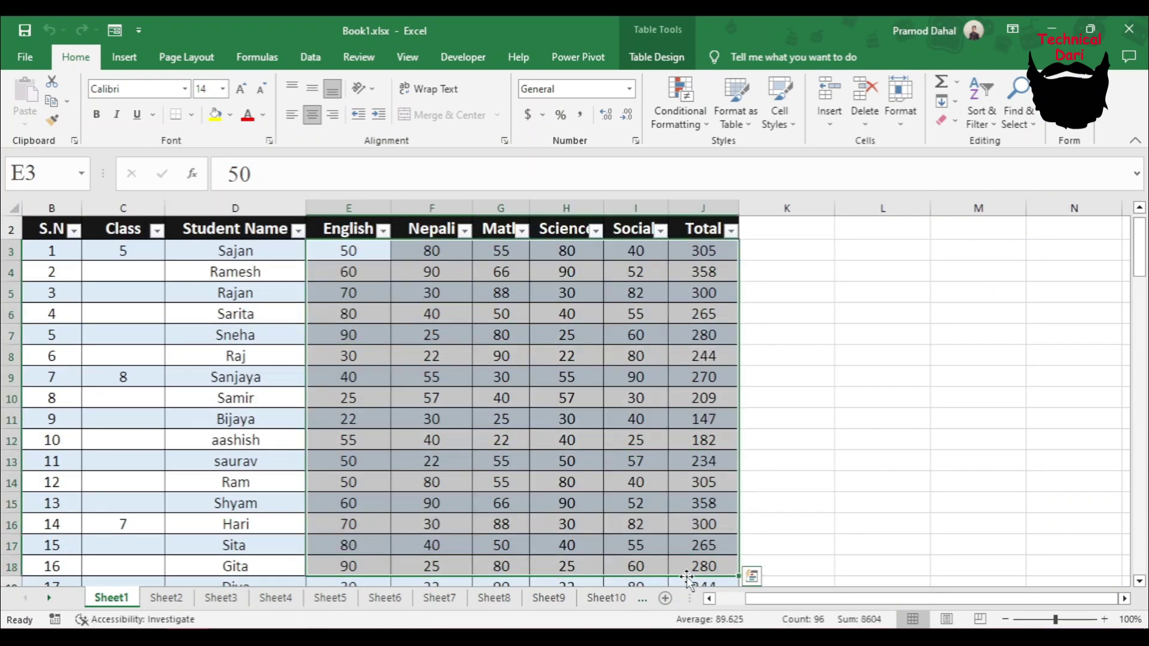
{"action": "left_click_drag", "start_coordinate": [362, 251], "coordinate": [636, 545]}
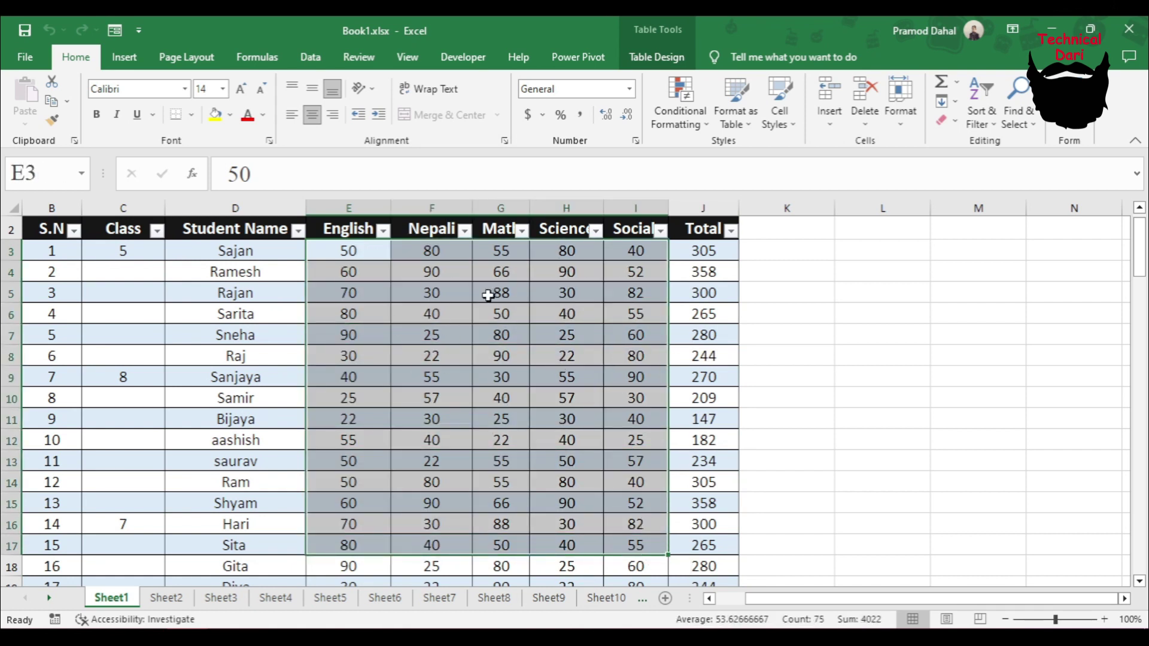
{"action": "left_click", "coordinate": [459, 330]}
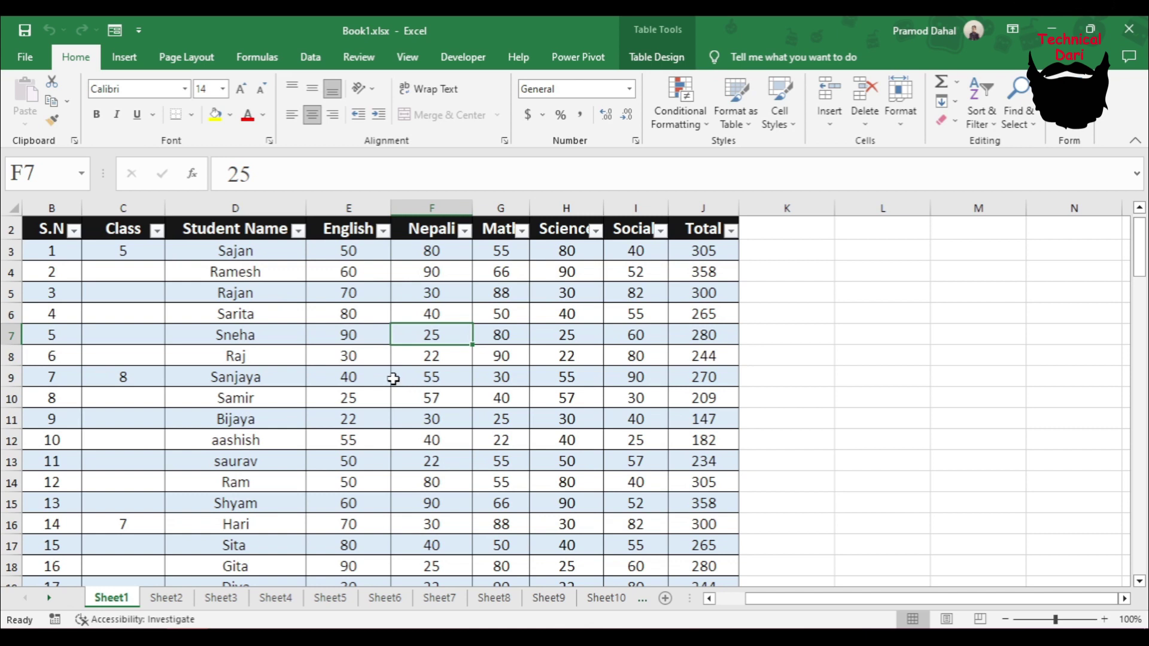
Colour the 50 in cell E3 red, then undo the change.
{"action": "left_click", "coordinate": [360, 251]}
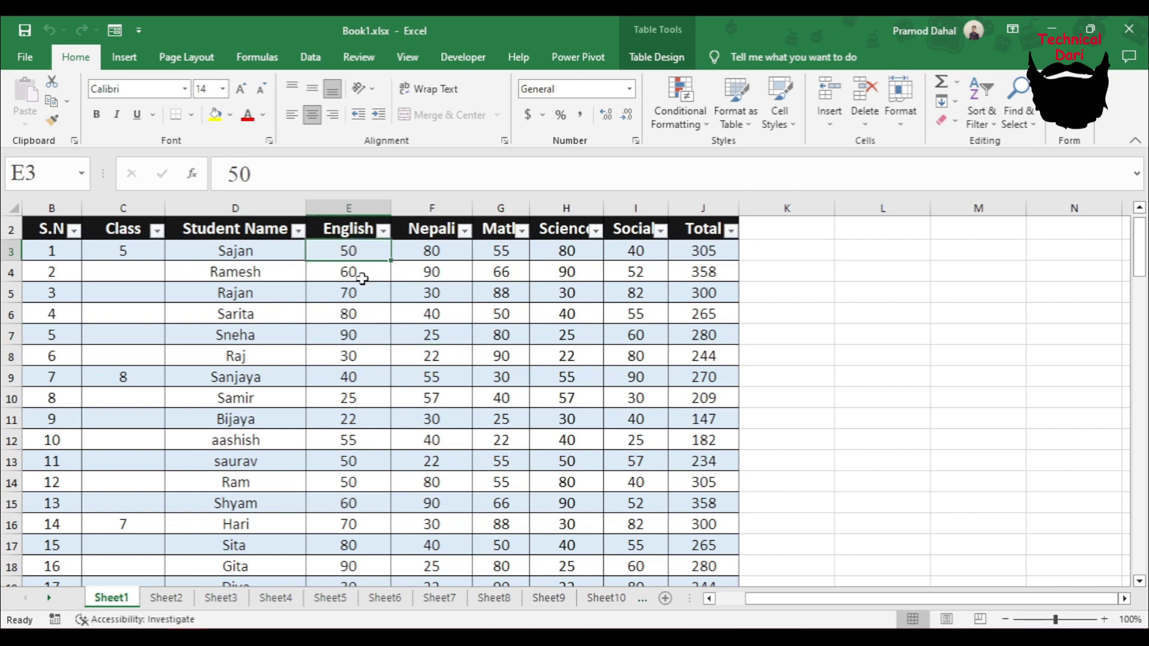
{"action": "left_click", "coordinate": [263, 116]}
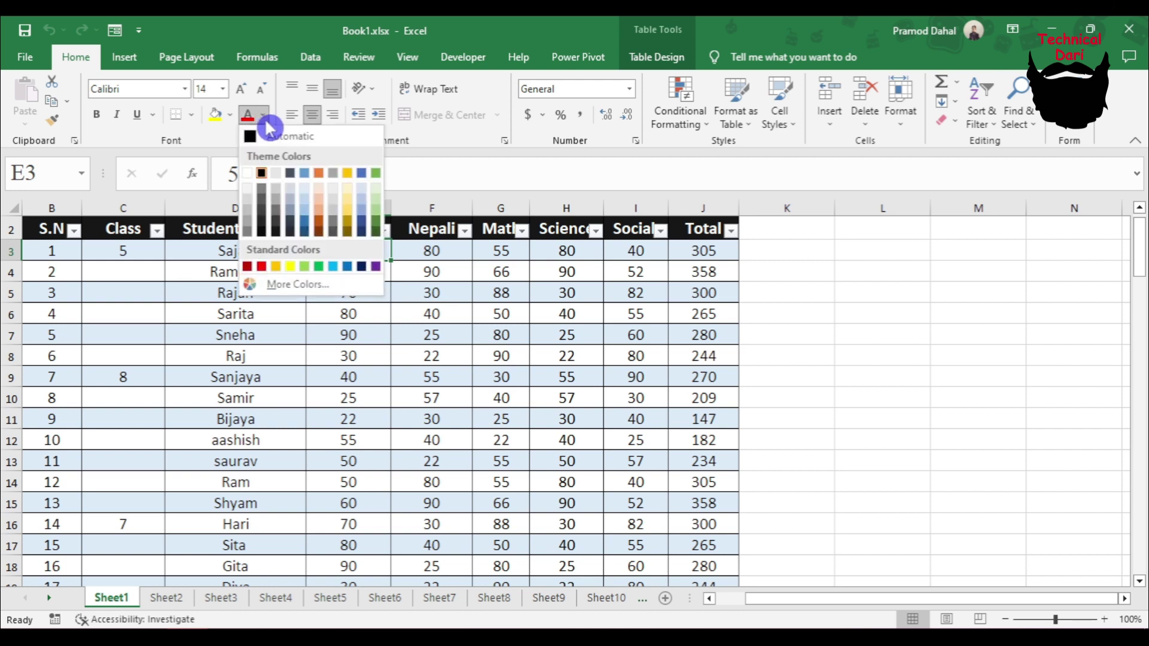
{"action": "left_click", "coordinate": [259, 266]}
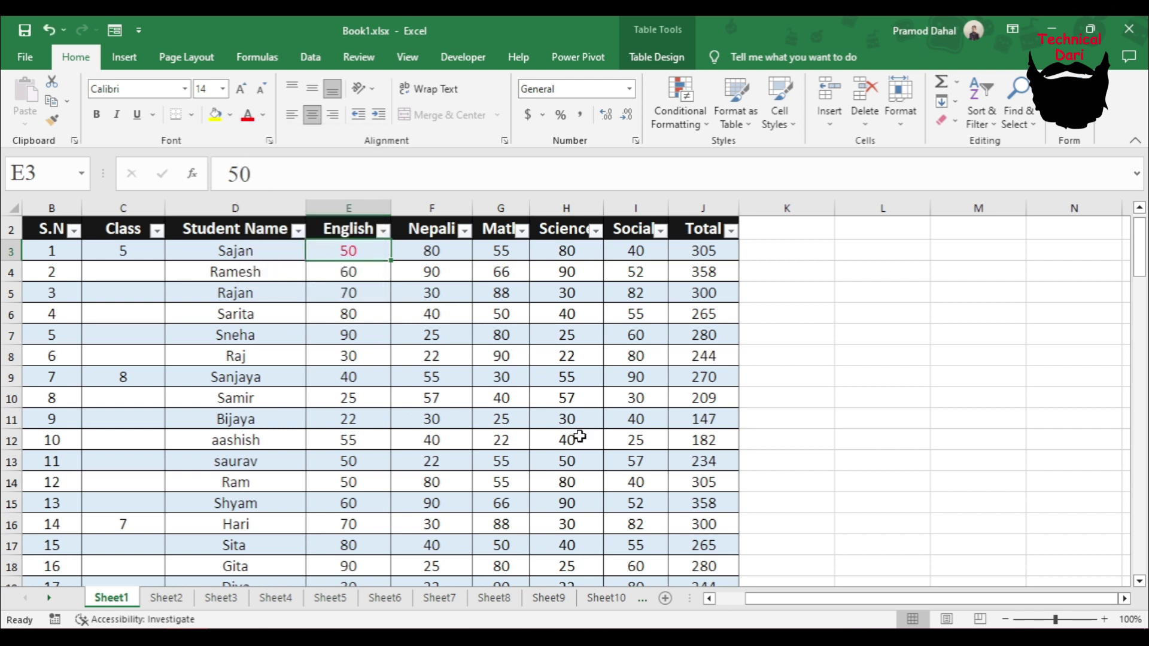
{"action": "key", "text": "ctrl+z"}
Select all subject scores E3:I102 and bring up the Conditional Formatting options.
{"action": "left_click_drag", "start_coordinate": [359, 253], "coordinate": [669, 560]}
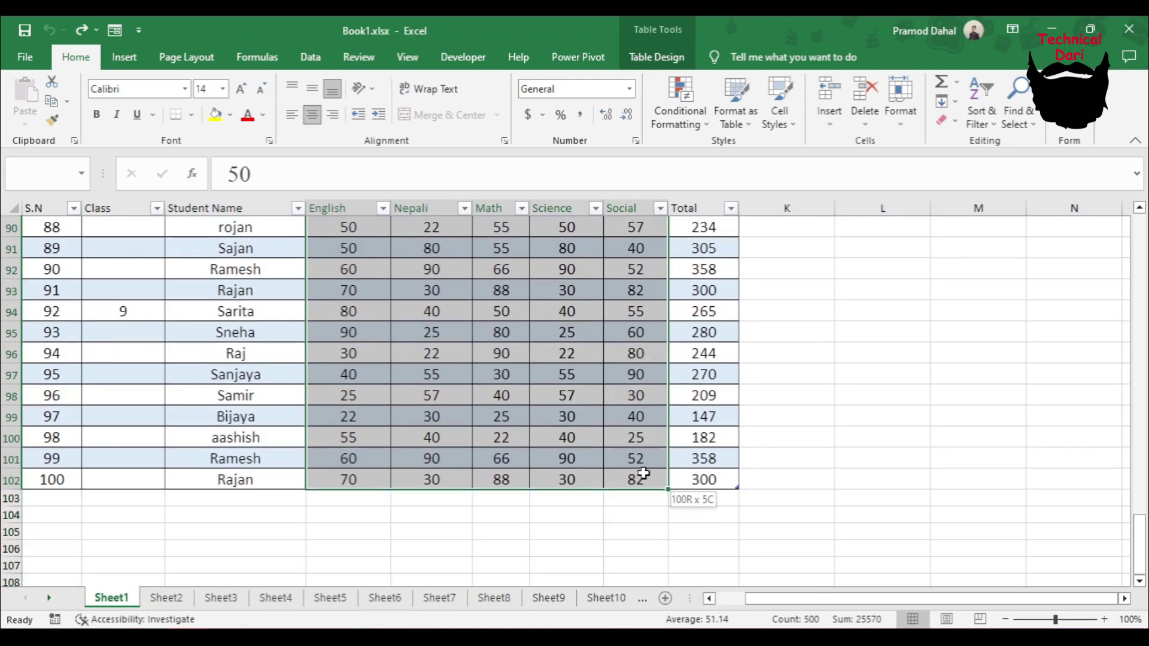
{"action": "left_click_drag", "start_coordinate": [669, 560], "coordinate": [650, 466]}
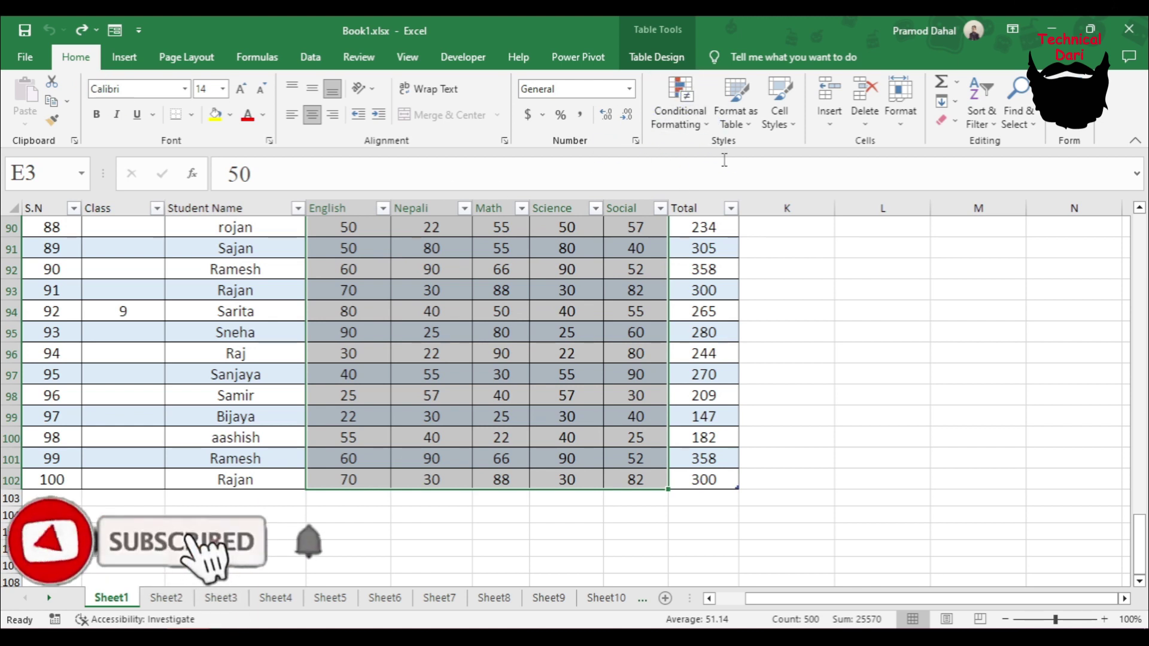
{"action": "left_click", "coordinate": [702, 129]}
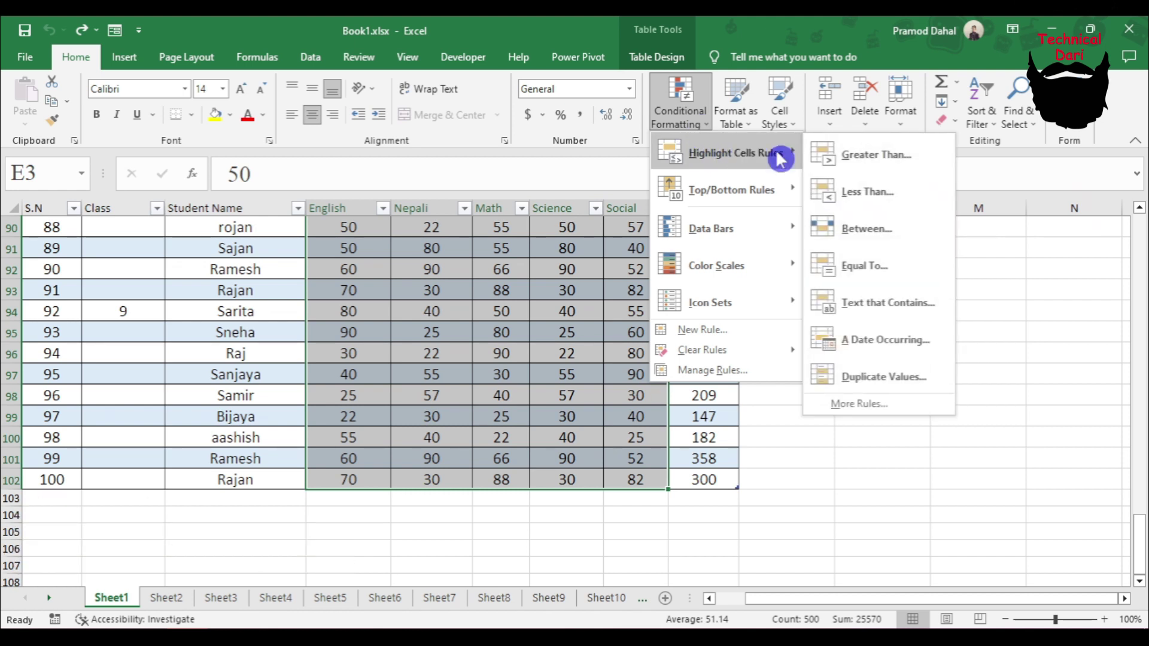
{"action": "mouse_move", "coordinate": [734, 153]}
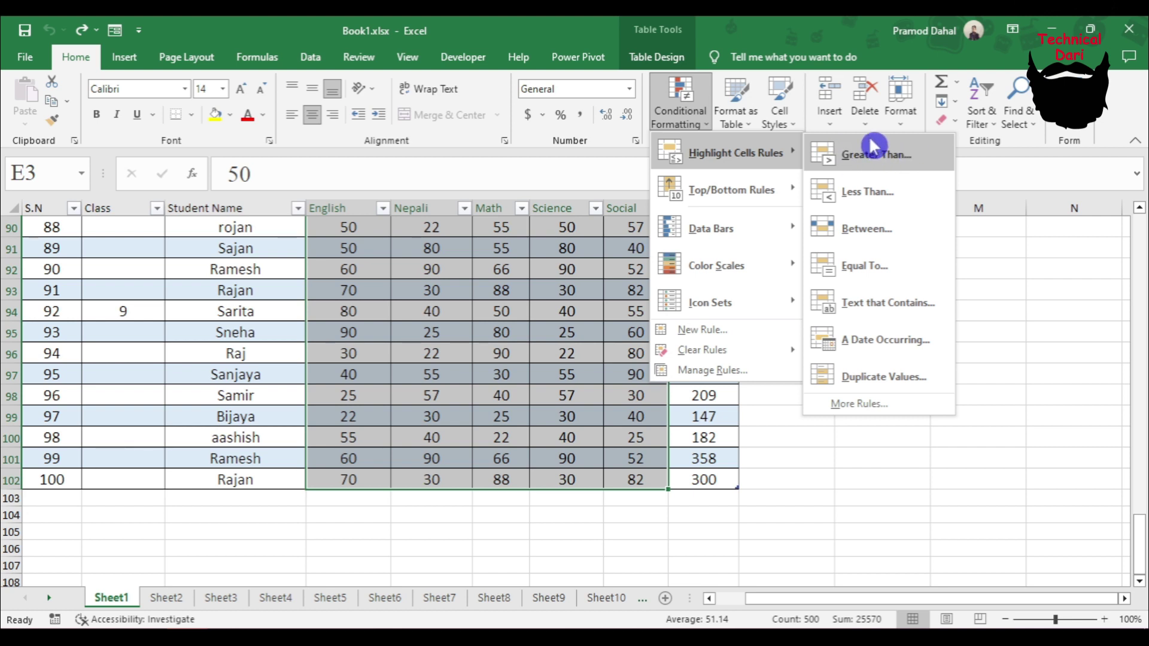
Start a Greater Than rule with 39 as the threshold and show its format choices.
{"action": "left_click", "coordinate": [892, 154]}
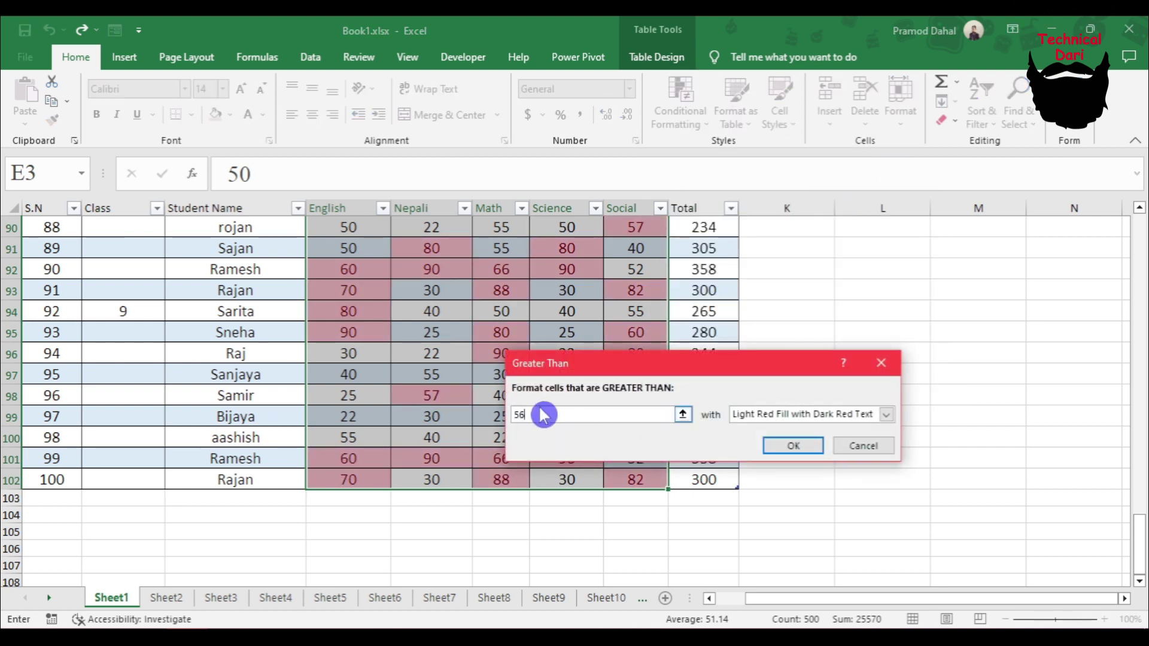
{"action": "left_click_drag", "start_coordinate": [504, 416], "coordinate": [636, 427]}
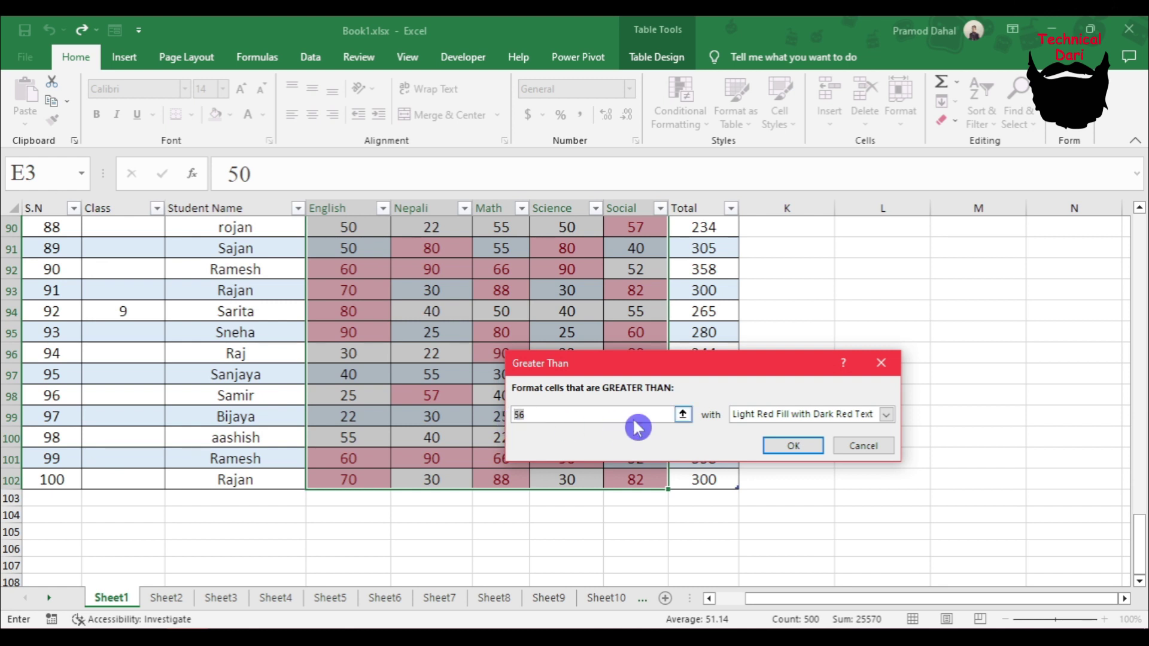
{"action": "left_click", "coordinate": [543, 419]}
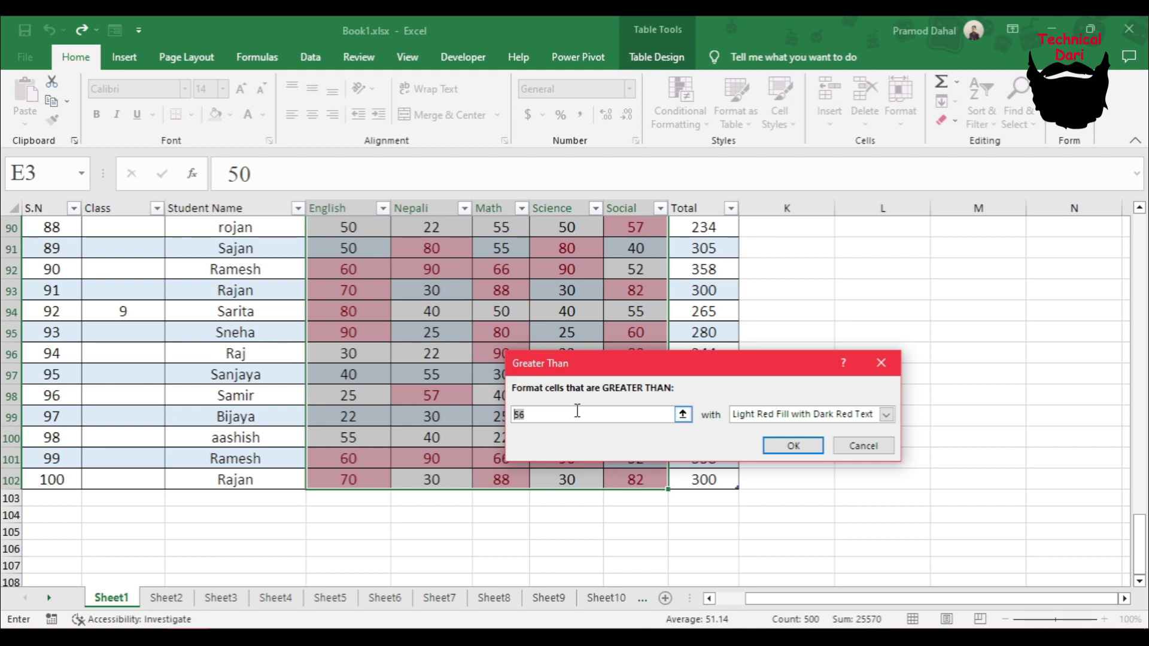
{"action": "type", "text": "39"}
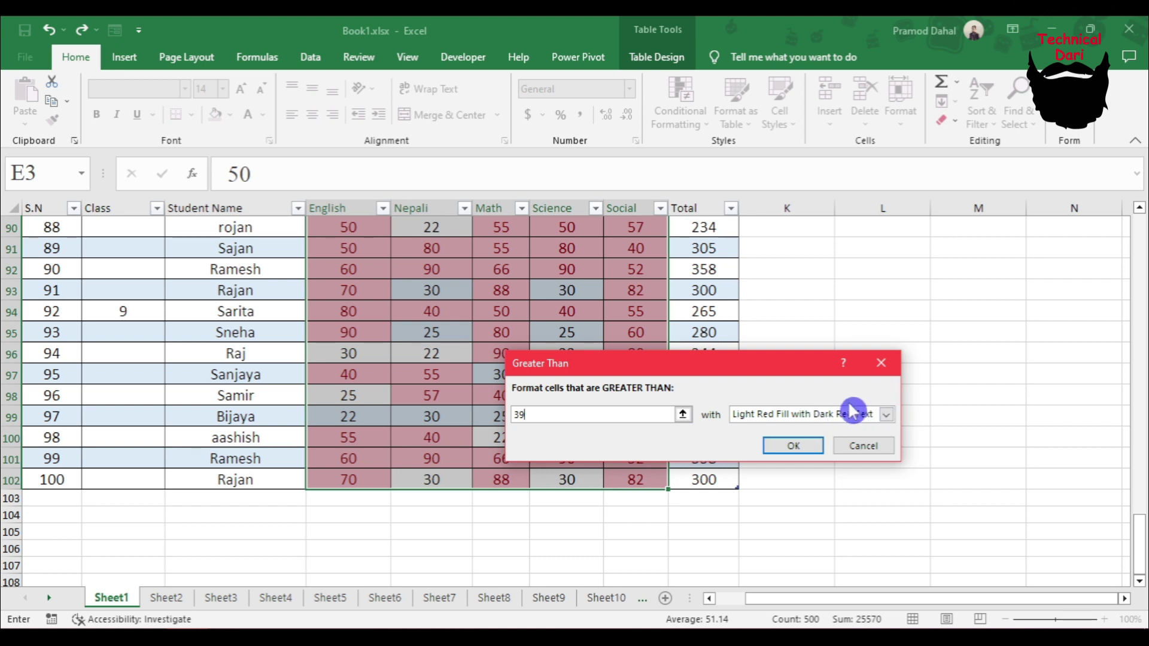
{"action": "left_click", "coordinate": [888, 414]}
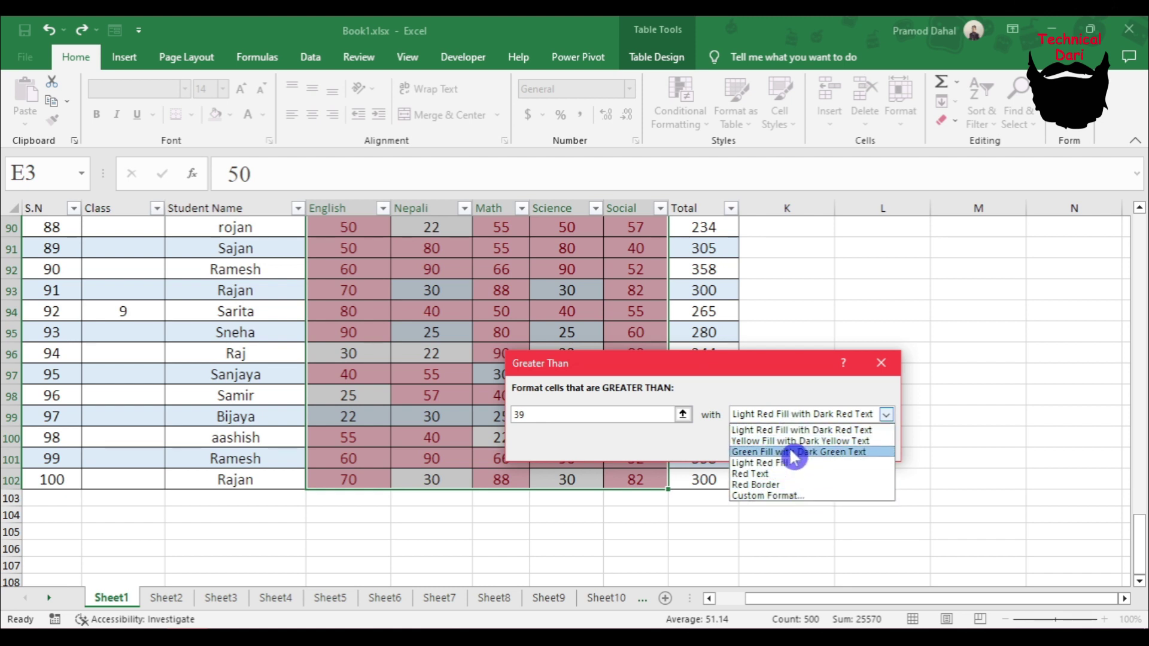
Give the greater-than-39 rule a custom green cell fill and apply it to the scores.
{"action": "left_click", "coordinate": [785, 496]}
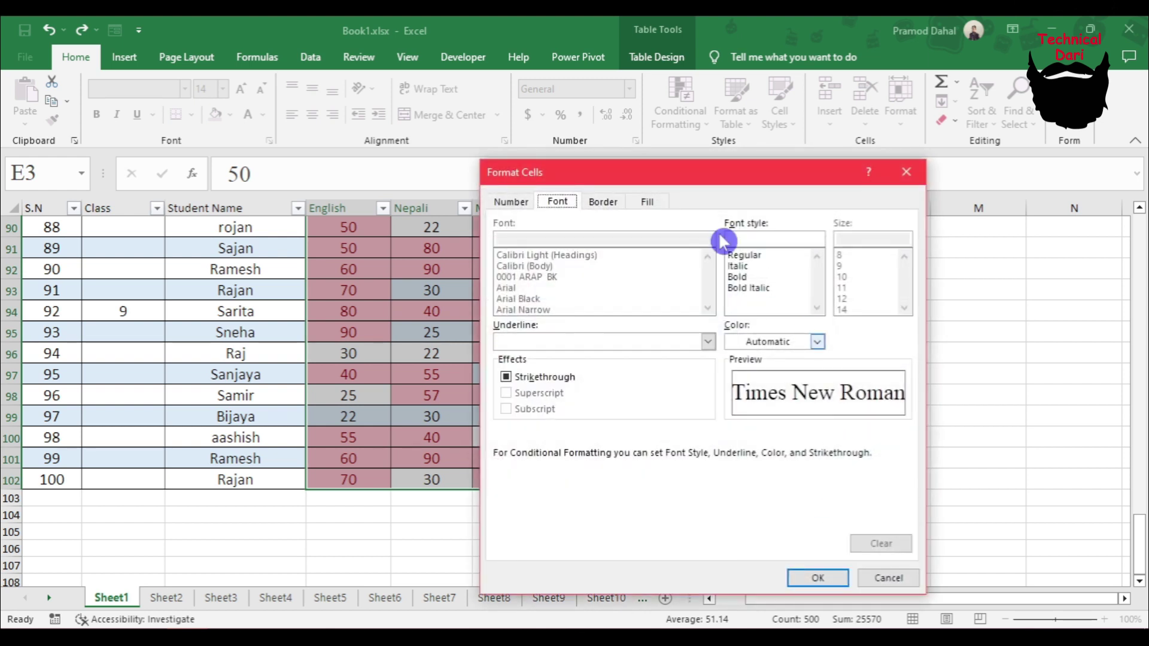
{"action": "left_click", "coordinate": [652, 203]}
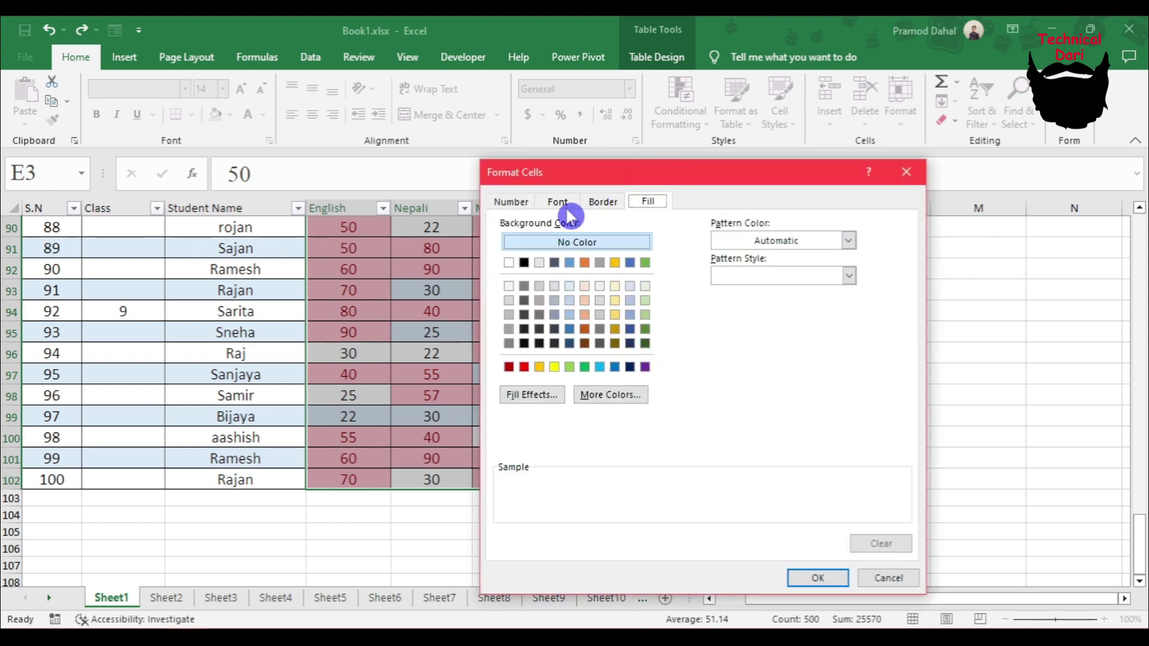
{"action": "left_click", "coordinate": [645, 263]}
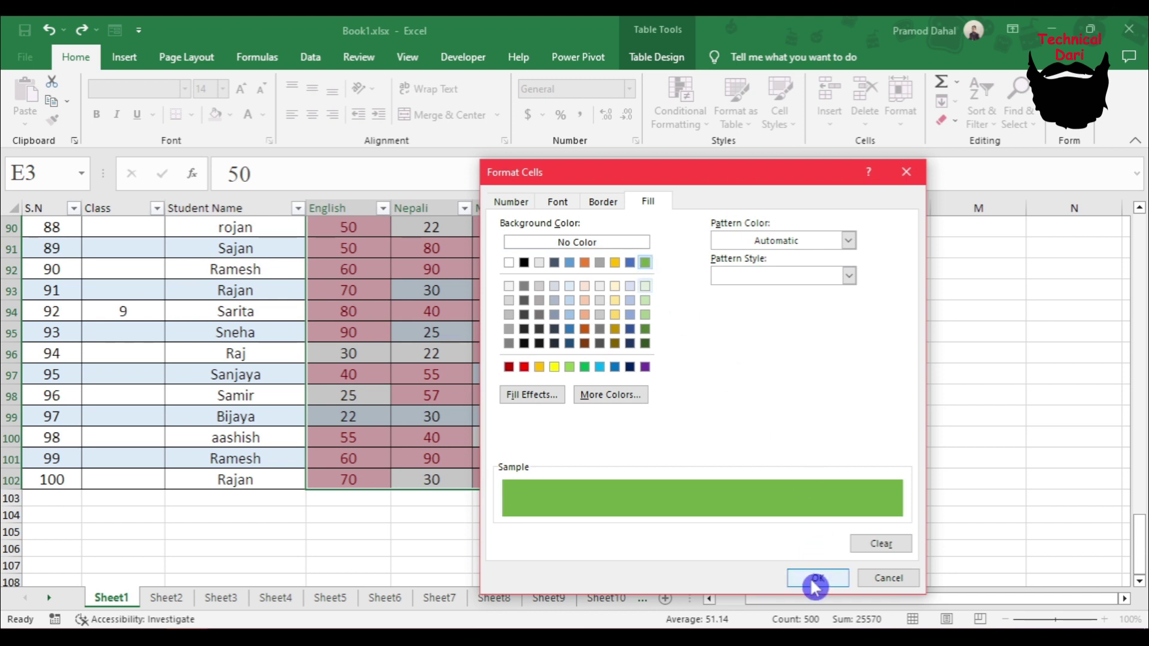
{"action": "left_click", "coordinate": [817, 578]}
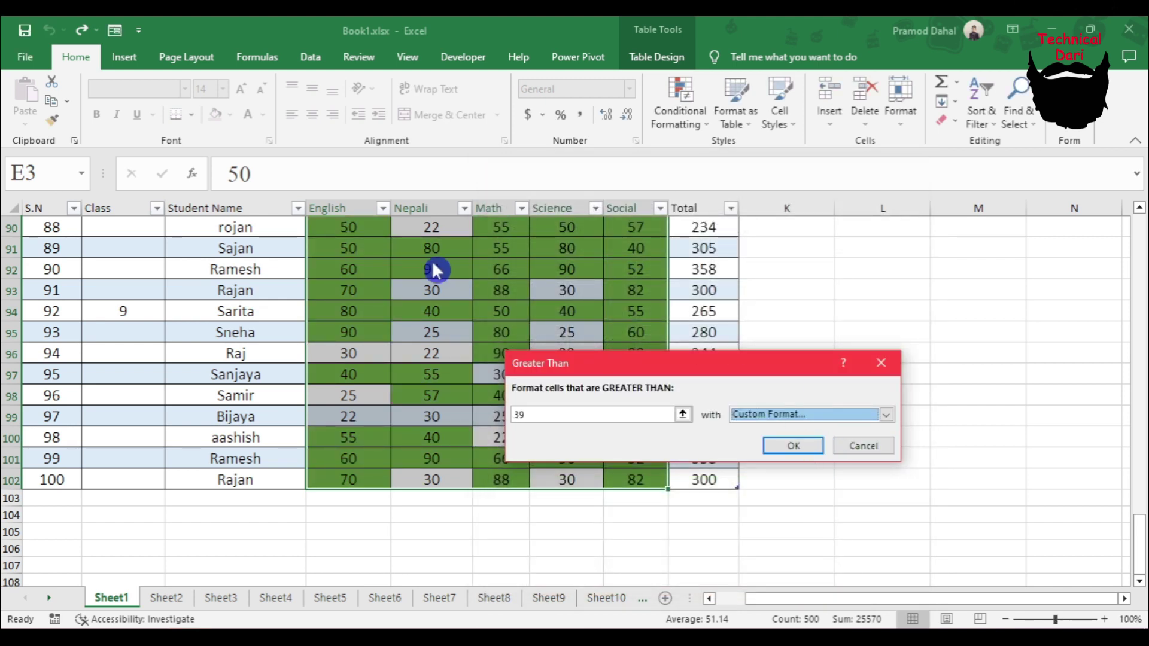
{"action": "left_click", "coordinate": [808, 449]}
{"action": "scroll", "coordinate": [435, 370], "scroll_direction": "up", "scroll_amount": 6}
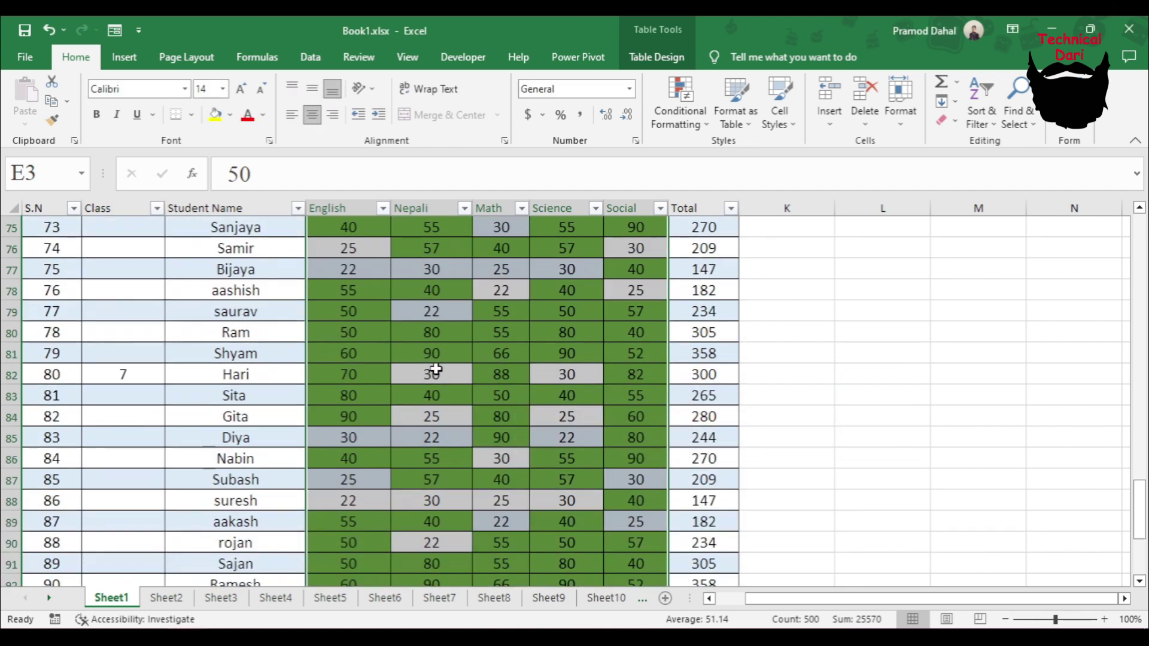
{"action": "scroll", "coordinate": [437, 384], "scroll_direction": "up", "scroll_amount": 5}
{"action": "scroll", "coordinate": [443, 419], "scroll_direction": "up", "scroll_amount": 5}
{"action": "scroll", "coordinate": [452, 440], "scroll_direction": "up", "scroll_amount": 5}
{"action": "scroll", "coordinate": [451, 439], "scroll_direction": "up", "scroll_amount": 1}
{"action": "scroll", "coordinate": [455, 448], "scroll_direction": "up", "scroll_amount": 4}
{"action": "scroll", "coordinate": [436, 457], "scroll_direction": "up", "scroll_amount": 4}
{"action": "scroll", "coordinate": [467, 410], "scroll_direction": "up", "scroll_amount": 1}
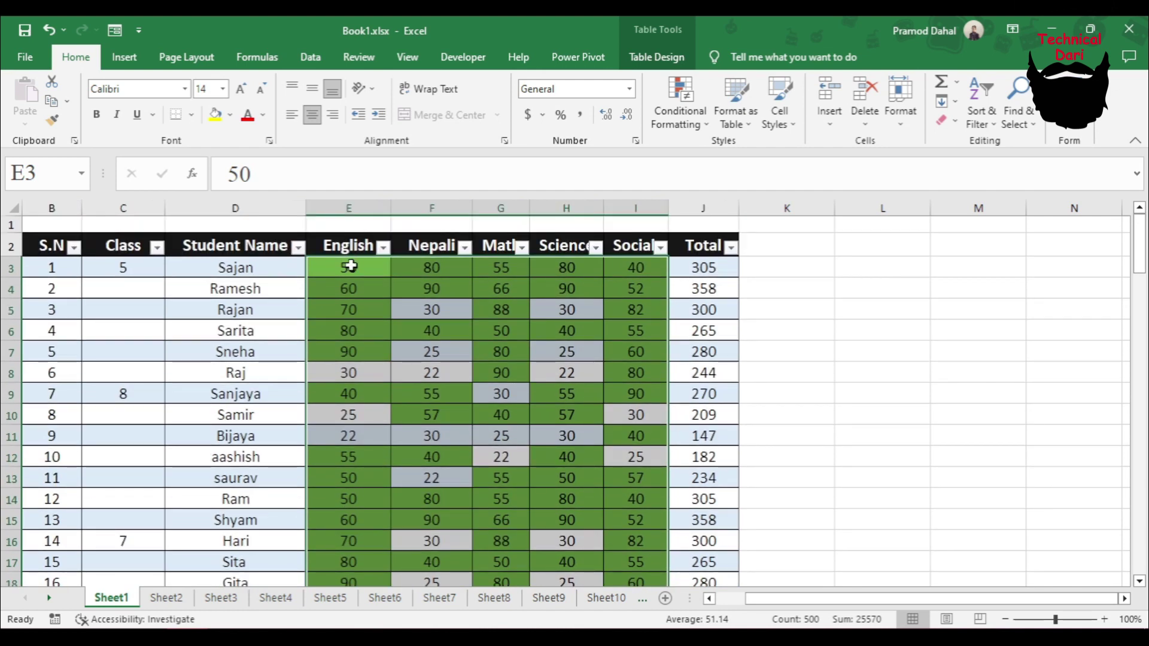
{"action": "left_click", "coordinate": [431, 373]}
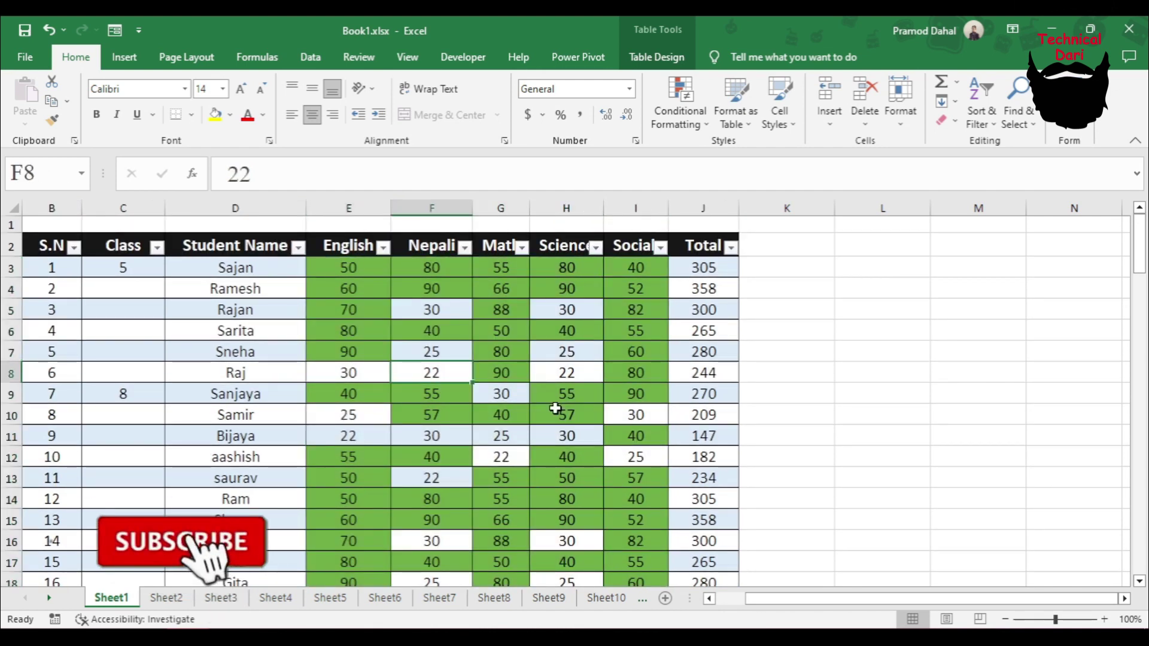
{"action": "left_click_drag", "start_coordinate": [348, 268], "coordinate": [635, 562]}
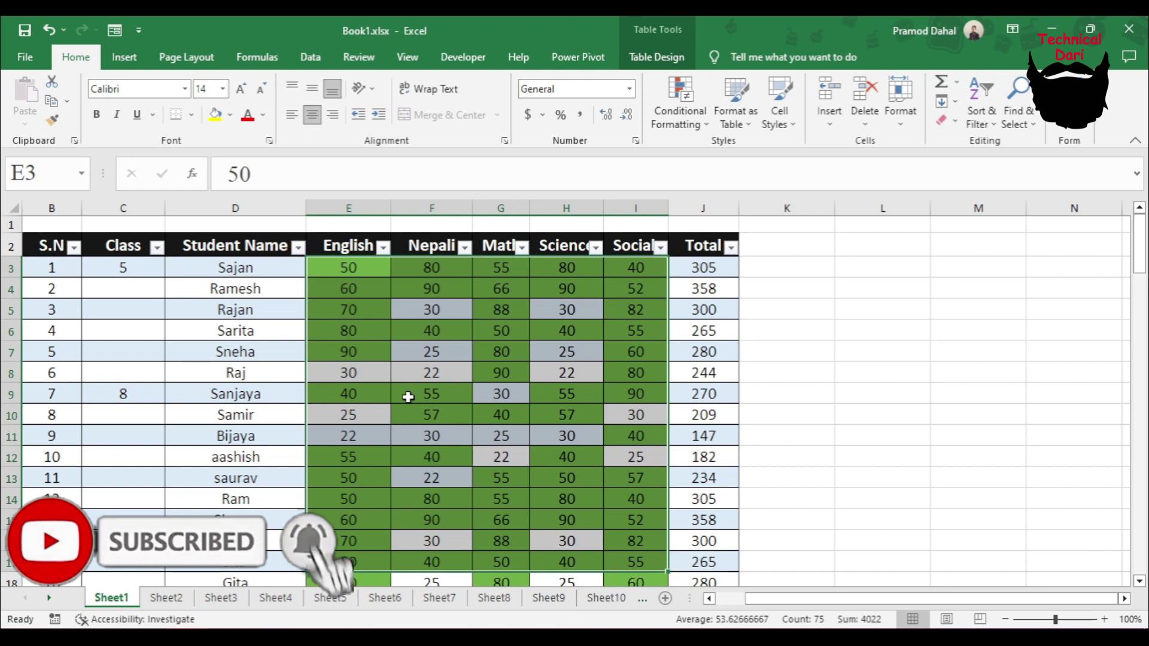
{"action": "left_click", "coordinate": [408, 397]}
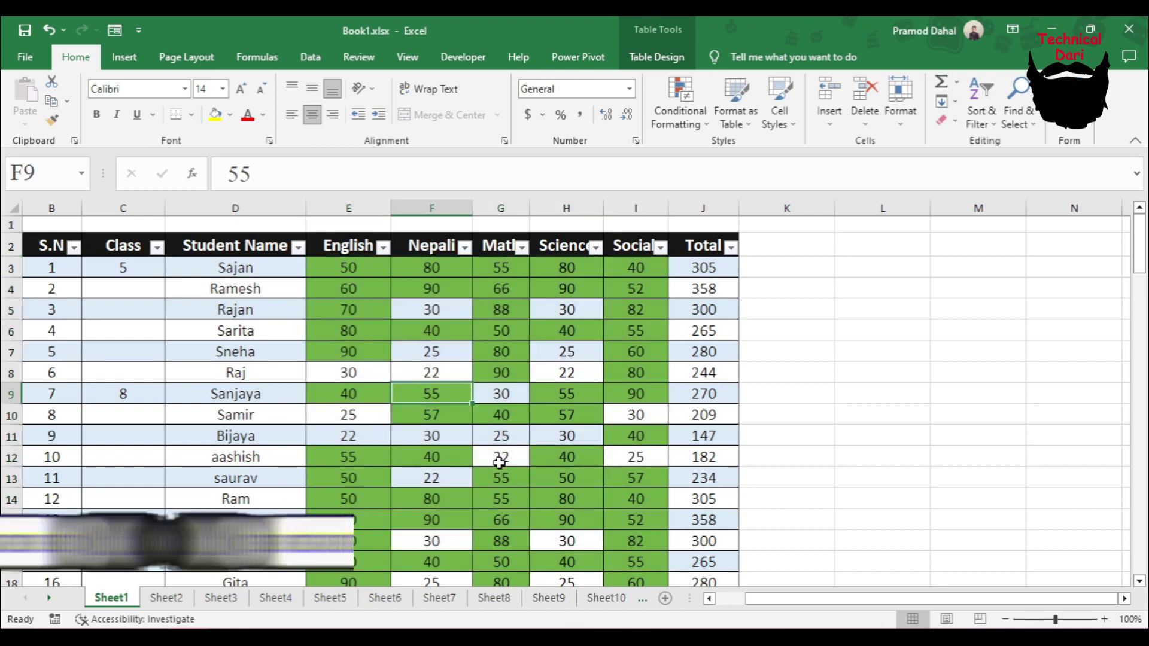
{"action": "mouse_move", "coordinate": [348, 267]}
{"action": "left_mouse_down"}
{"action": "mouse_move", "coordinate": [659, 580]}
{"action": "mouse_move", "coordinate": [647, 501]}
{"action": "left_mouse_up"}
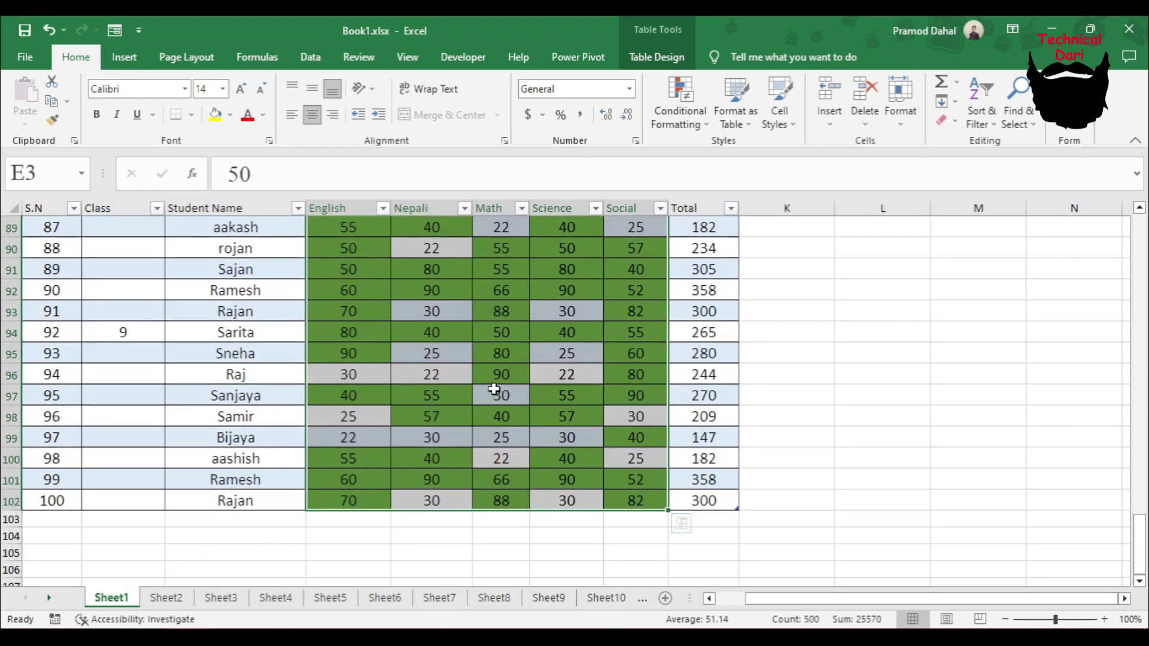
{"action": "scroll", "coordinate": [494, 389], "scroll_direction": "up", "scroll_amount": 8}
{"action": "scroll", "coordinate": [563, 313], "scroll_direction": "up", "scroll_amount": 4}
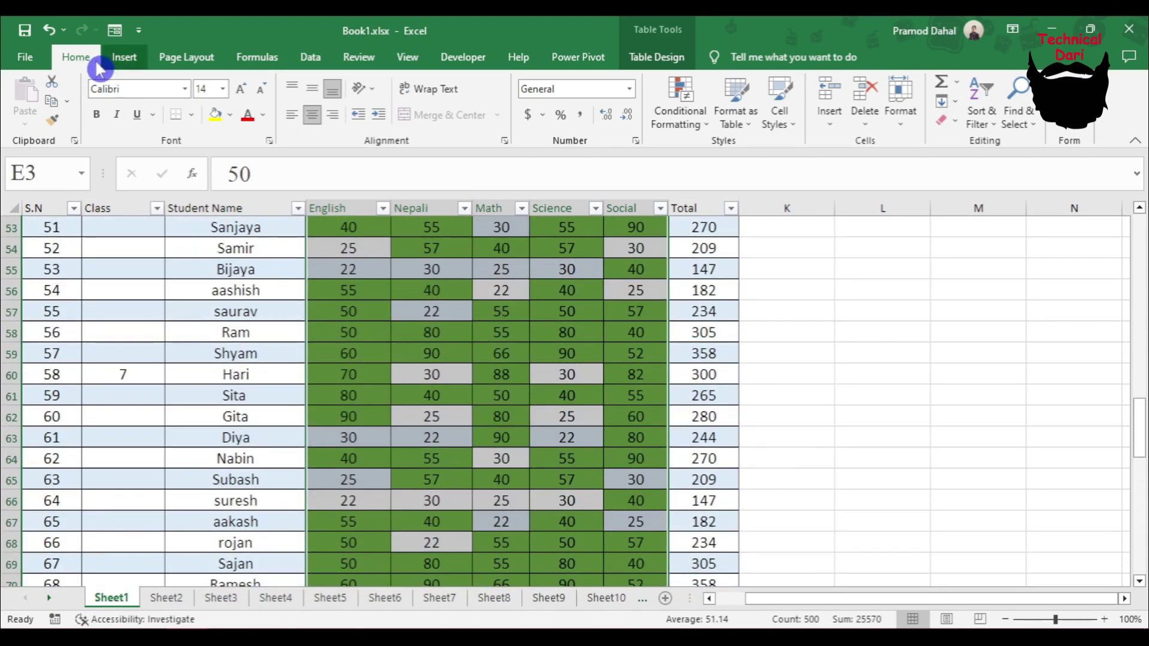
Add a Less Than 40 highlight rule with a custom red cell fill to the scores.
{"action": "left_click", "coordinate": [694, 124]}
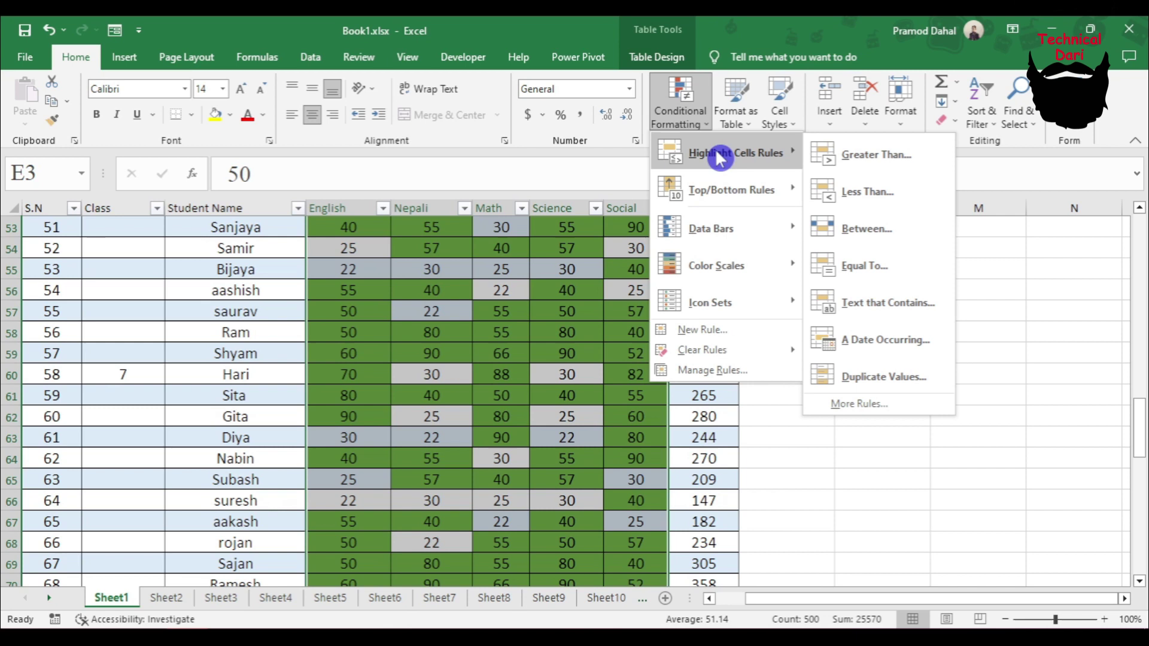
{"action": "left_click", "coordinate": [879, 199]}
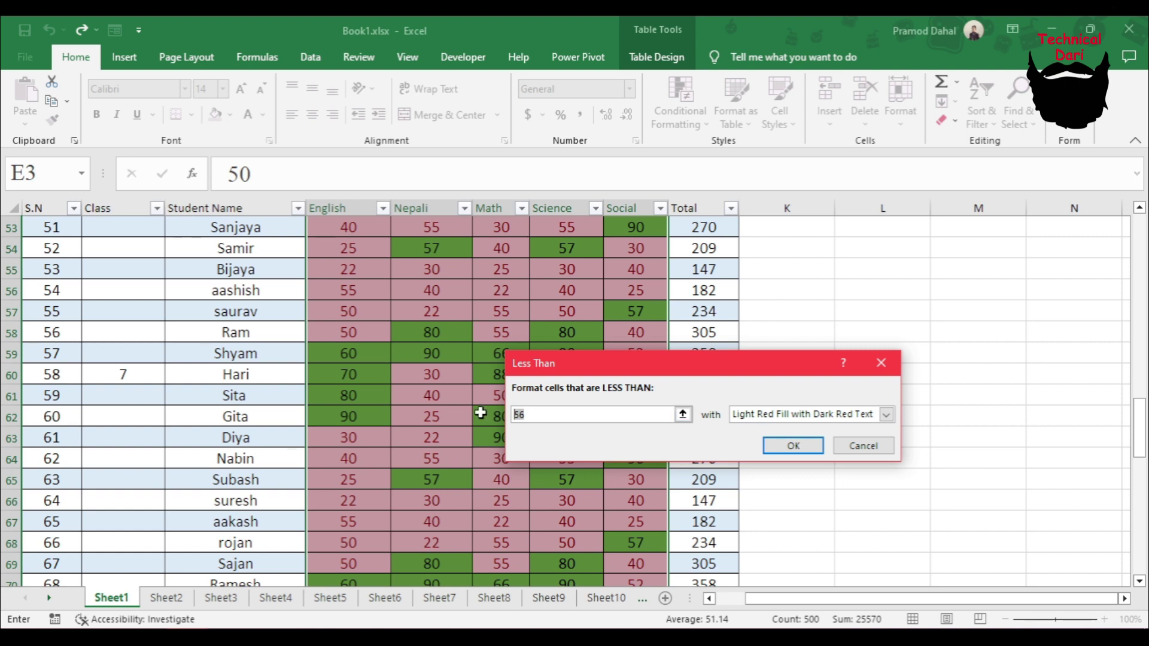
{"action": "type", "text": "40"}
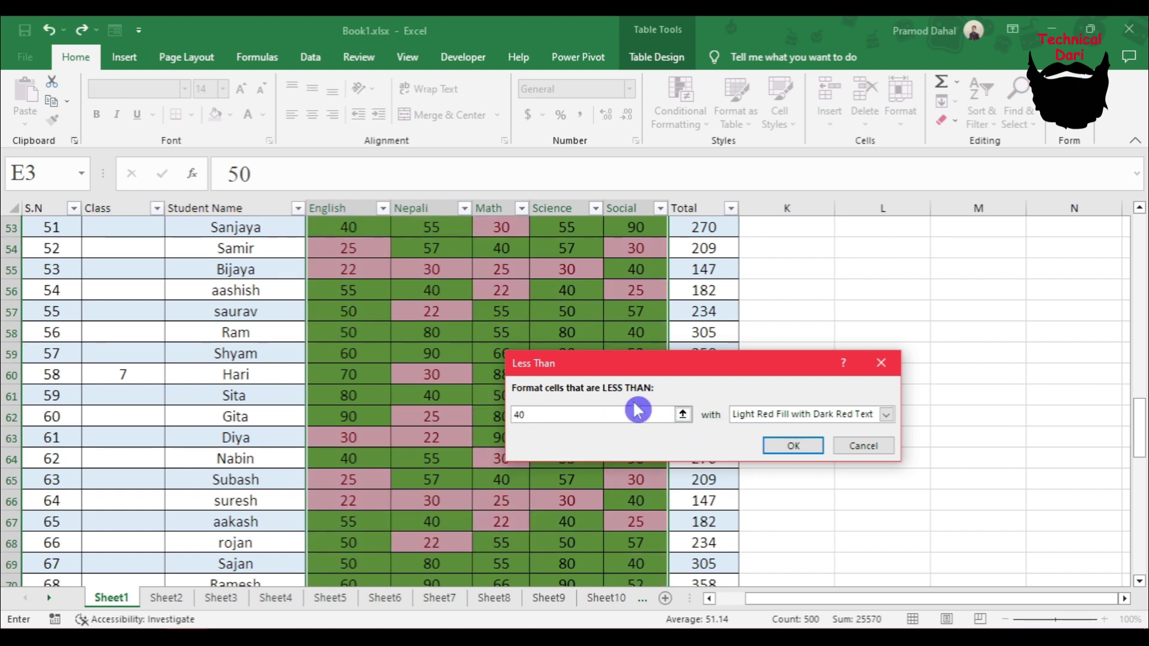
{"action": "left_click", "coordinate": [860, 415]}
{"action": "left_click", "coordinate": [796, 452]}
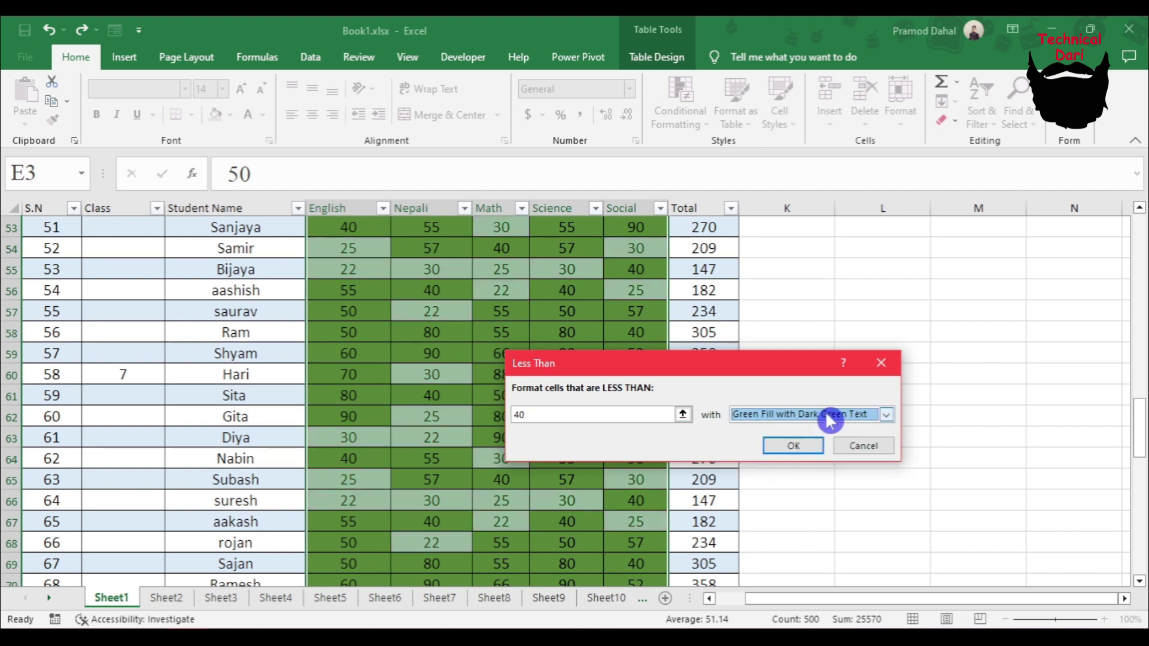
{"action": "left_click", "coordinate": [860, 415]}
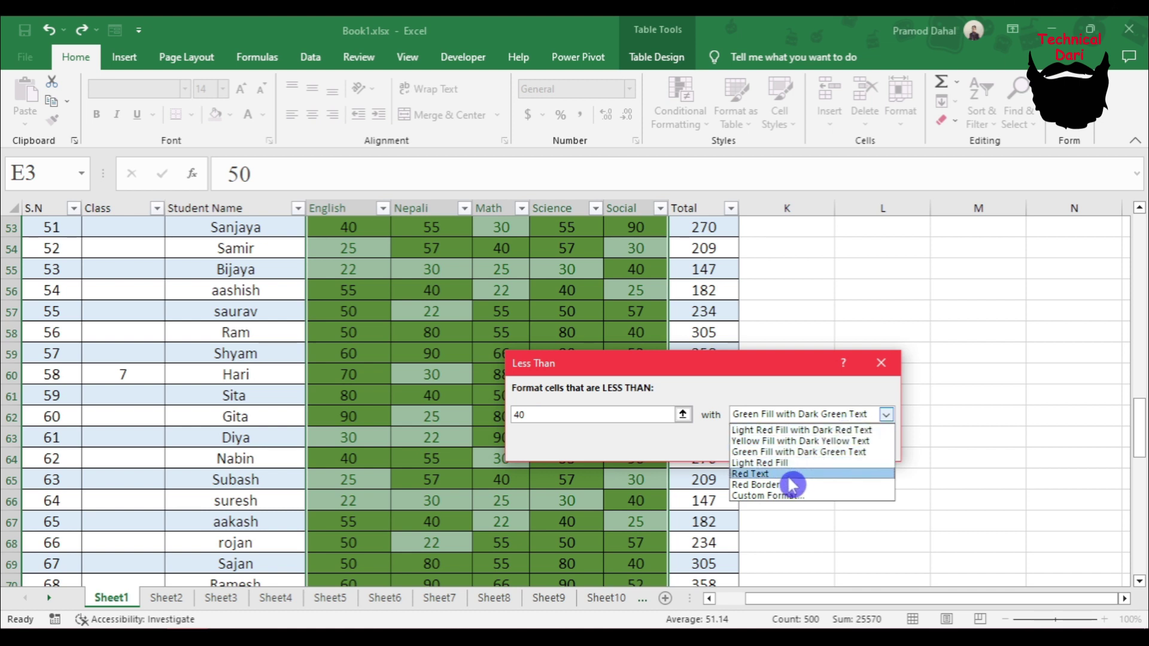
{"action": "left_click", "coordinate": [804, 495]}
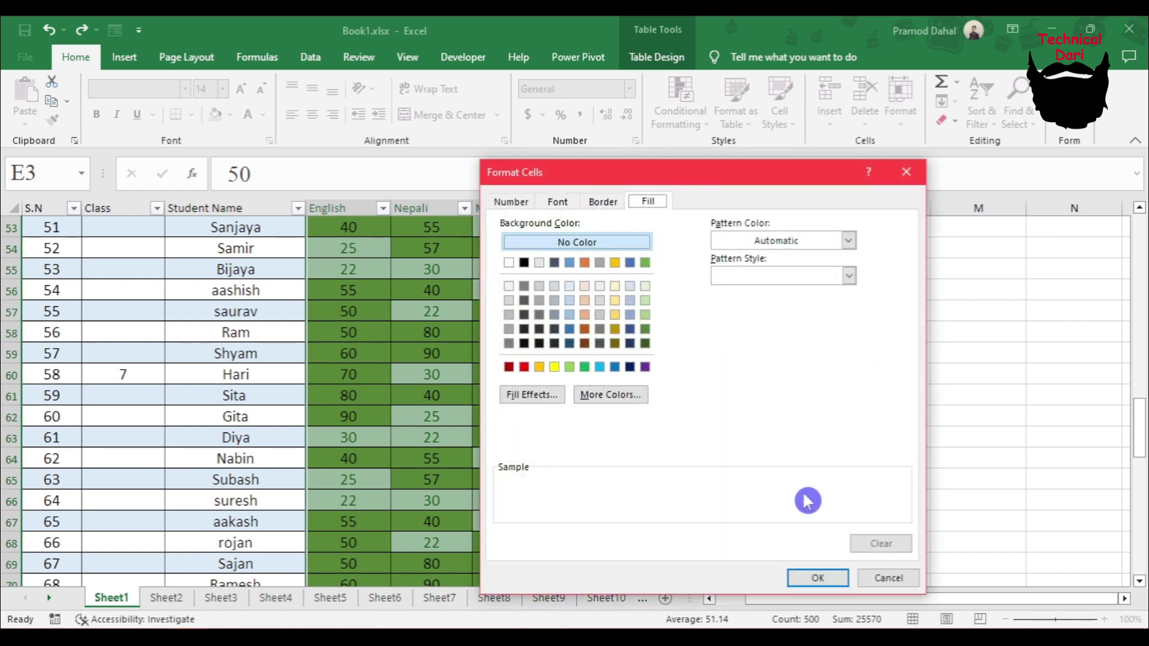
{"action": "left_click", "coordinate": [524, 367]}
{"action": "left_click", "coordinate": [838, 581]}
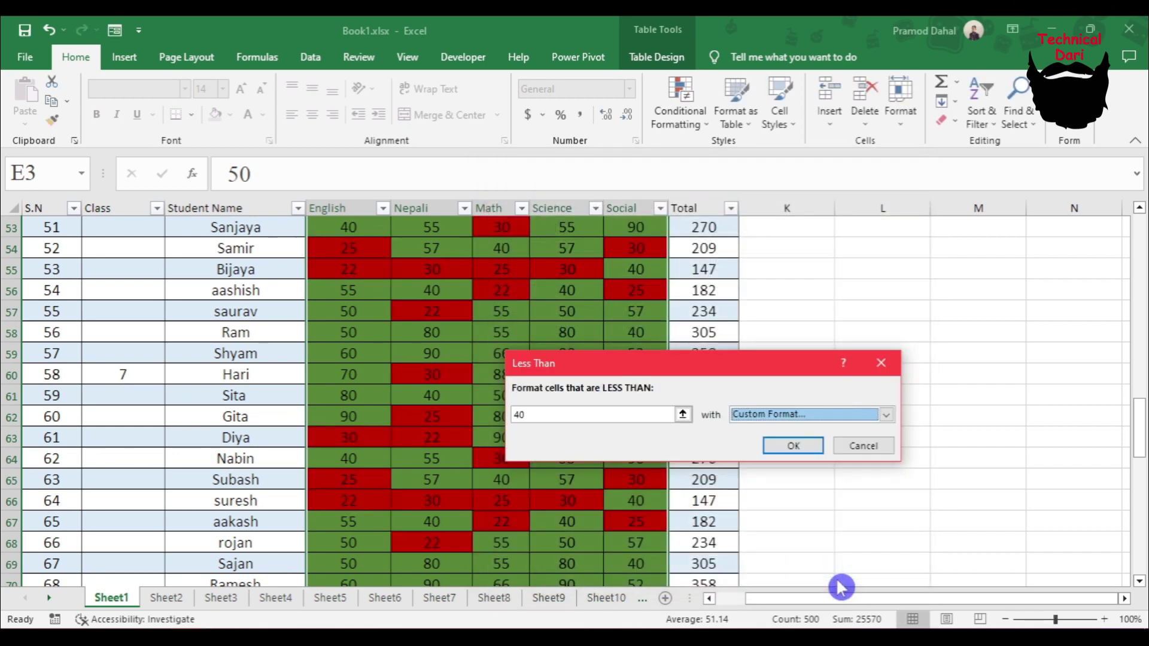
{"action": "left_click", "coordinate": [808, 446]}
{"action": "scroll", "coordinate": [501, 440], "scroll_direction": "up", "scroll_amount": 5}
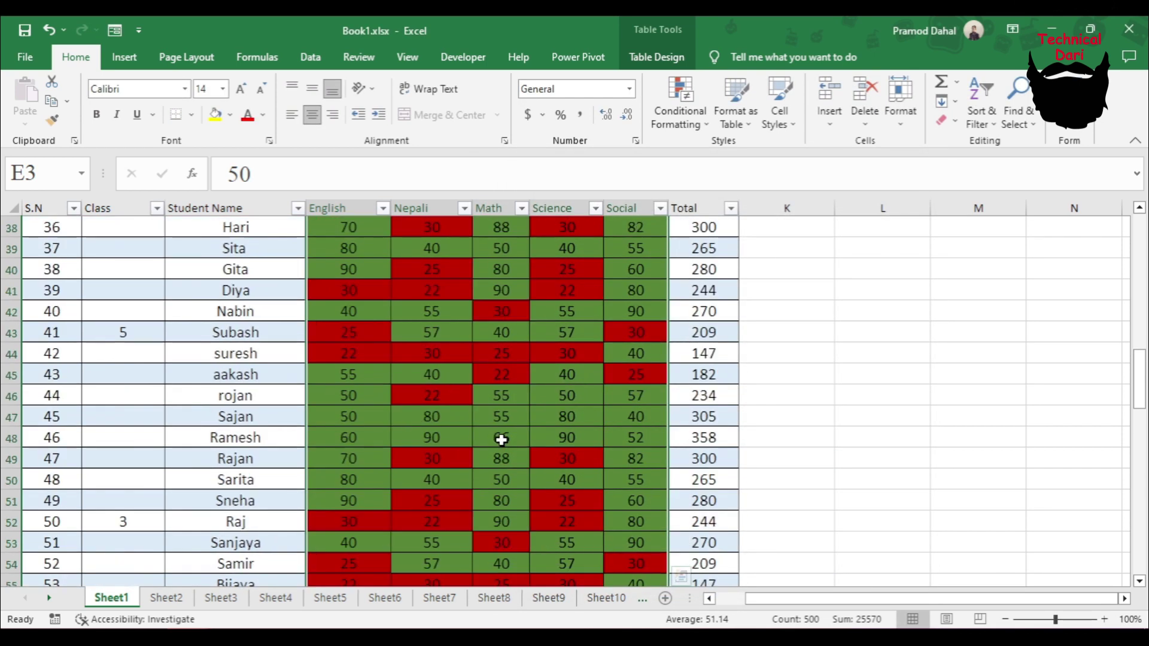
{"action": "scroll", "coordinate": [502, 440], "scroll_direction": "up", "scroll_amount": 5}
{"action": "scroll", "coordinate": [501, 442], "scroll_direction": "up", "scroll_amount": 8}
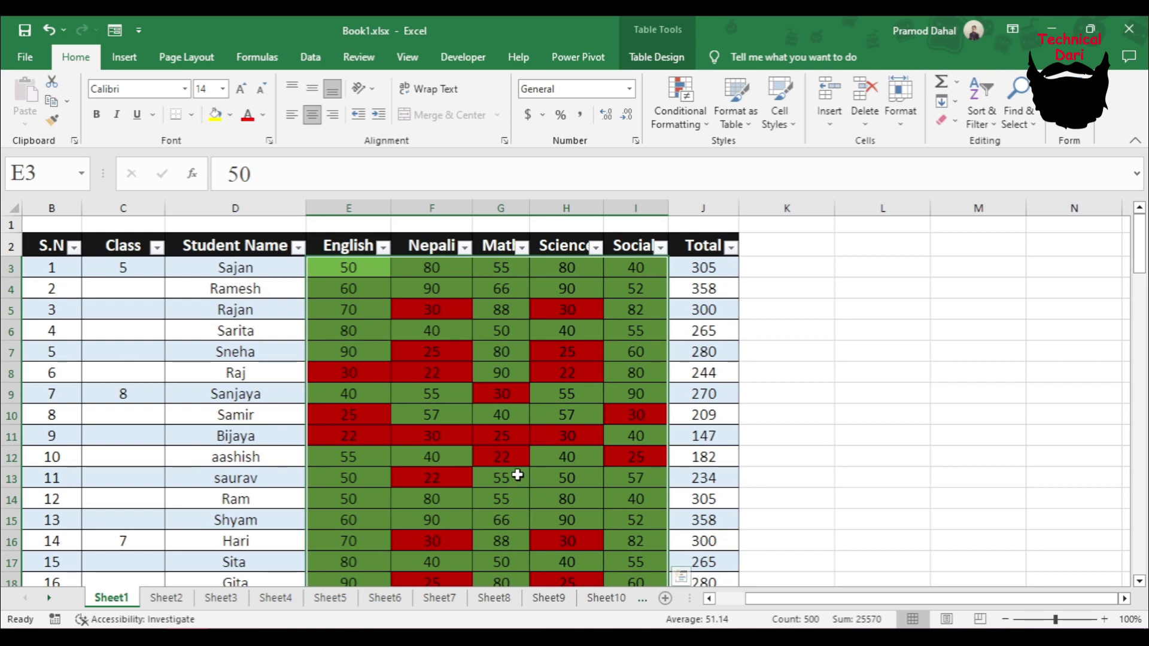
{"action": "left_click_drag", "start_coordinate": [326, 377], "coordinate": [616, 371]}
{"action": "left_click", "coordinate": [432, 351]}
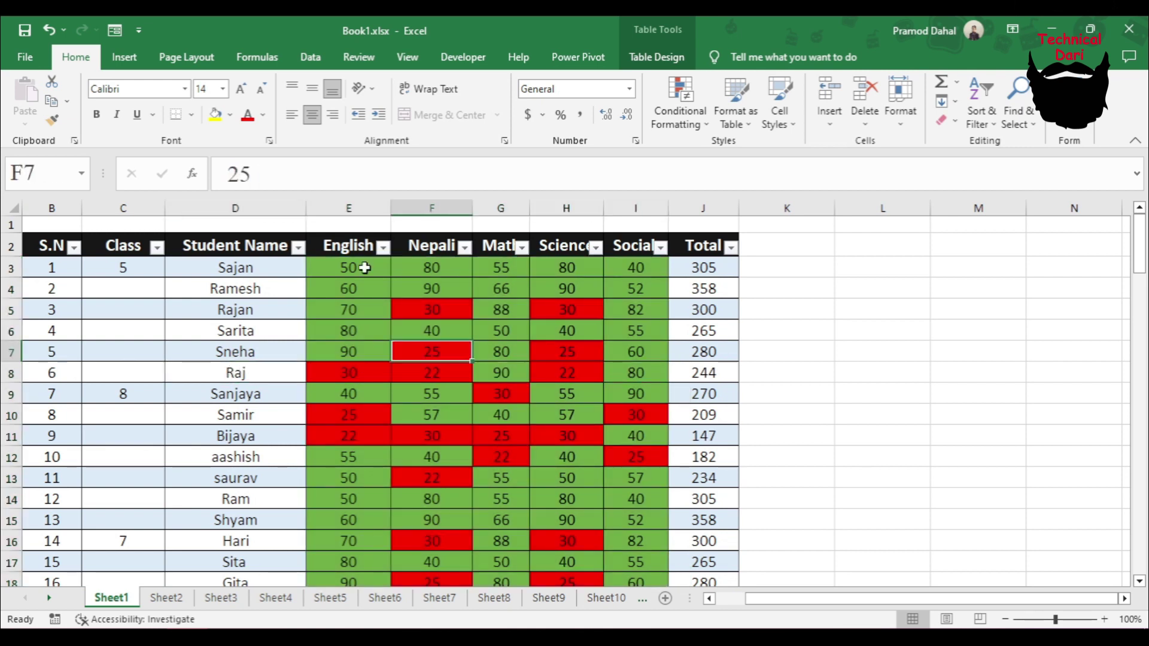
{"action": "mouse_move", "coordinate": [351, 269]}
{"action": "left_mouse_down"}
{"action": "mouse_move", "coordinate": [625, 594]}
{"action": "mouse_move", "coordinate": [634, 544]}
{"action": "left_mouse_up"}
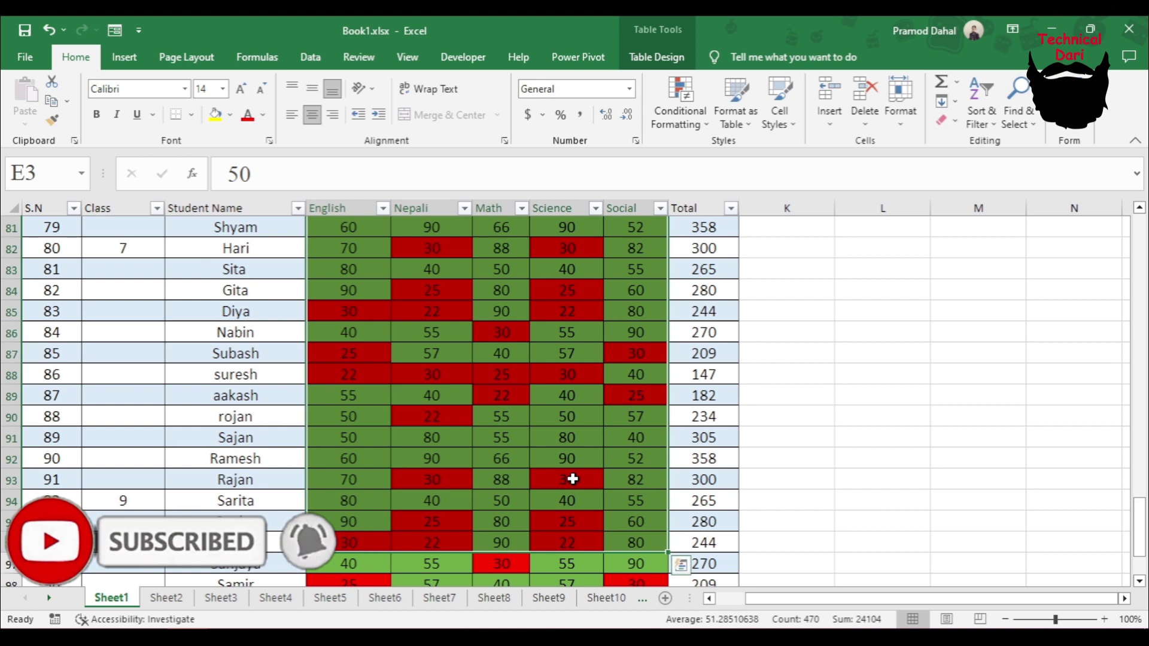
{"action": "scroll", "coordinate": [574, 477], "scroll_direction": "up", "scroll_amount": 5}
{"action": "scroll", "coordinate": [533, 441], "scroll_direction": "up", "scroll_amount": 12}
{"action": "scroll", "coordinate": [523, 438], "scroll_direction": "up", "scroll_amount": 8}
{"action": "scroll", "coordinate": [523, 437], "scroll_direction": "up", "scroll_amount": 2}
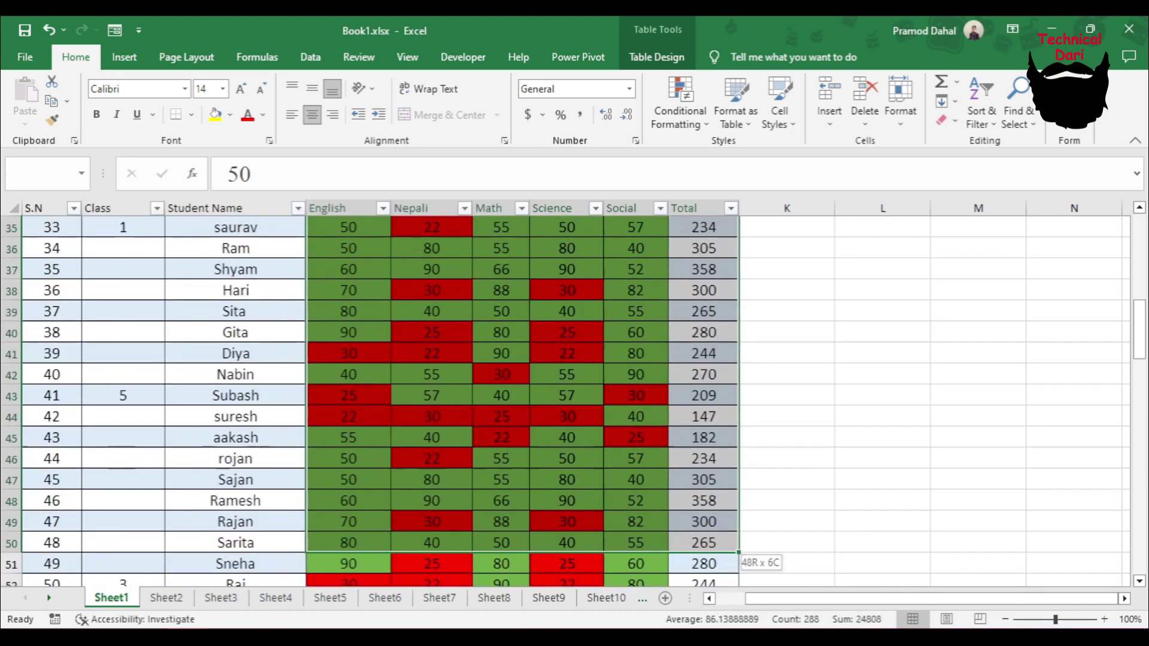
{"action": "left_click_drag", "start_coordinate": [348, 268], "coordinate": [616, 574]}
{"action": "left_click", "coordinate": [487, 358]}
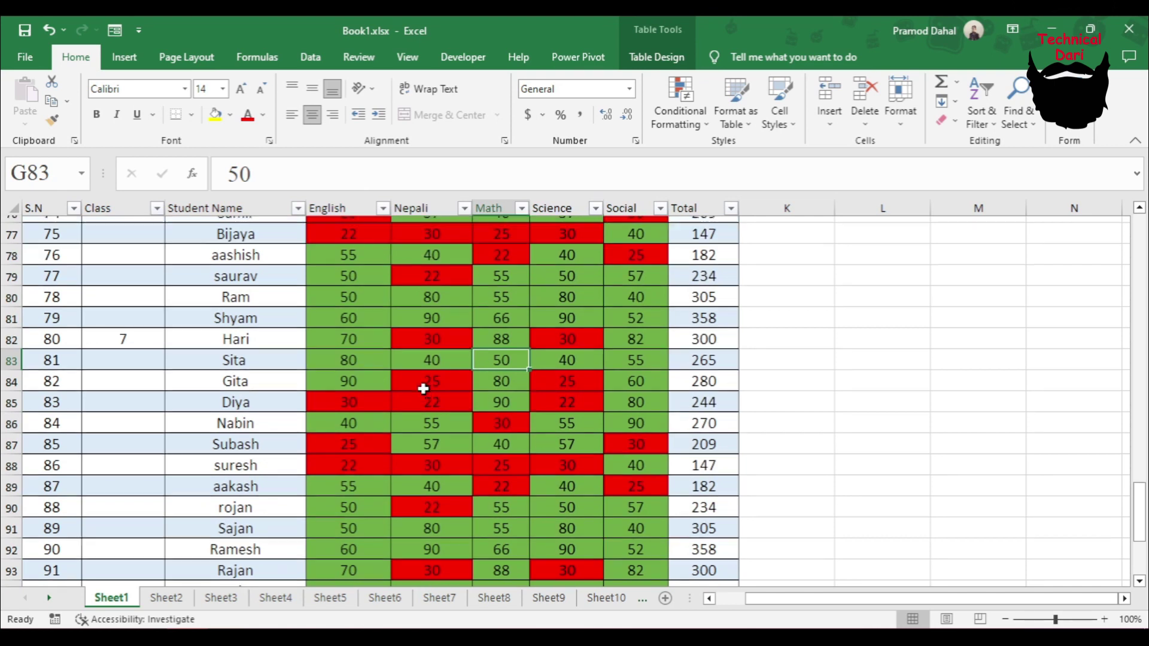
{"action": "scroll", "coordinate": [423, 390], "scroll_direction": "up", "scroll_amount": 13}
{"action": "scroll", "coordinate": [423, 389], "scroll_direction": "up", "scroll_amount": 5}
{"action": "scroll", "coordinate": [423, 390], "scroll_direction": "up", "scroll_amount": 7}
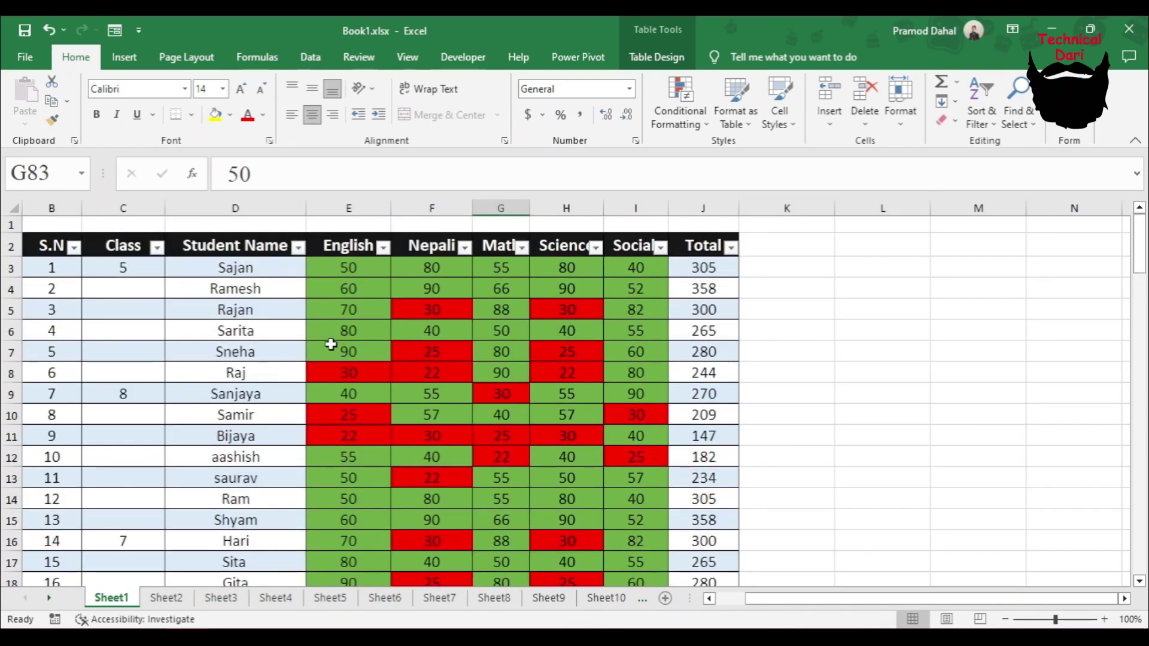